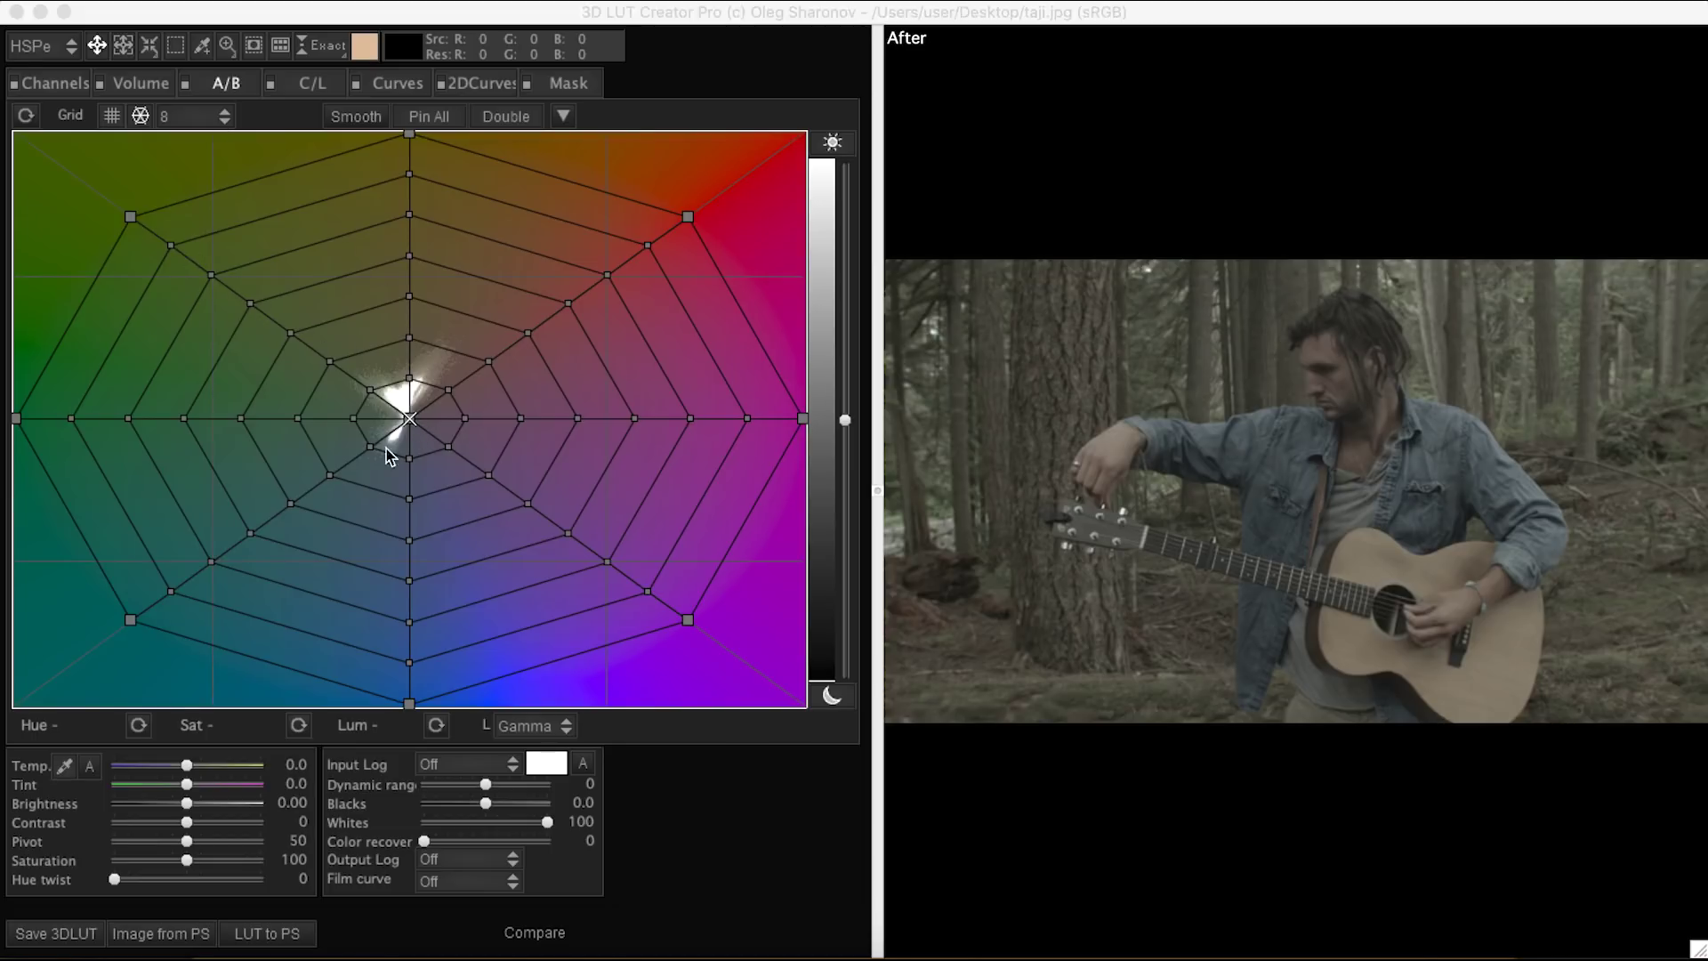
# On the A/B tab, open the grid sector count list, currently showing 8.
pyautogui.click(211, 117)
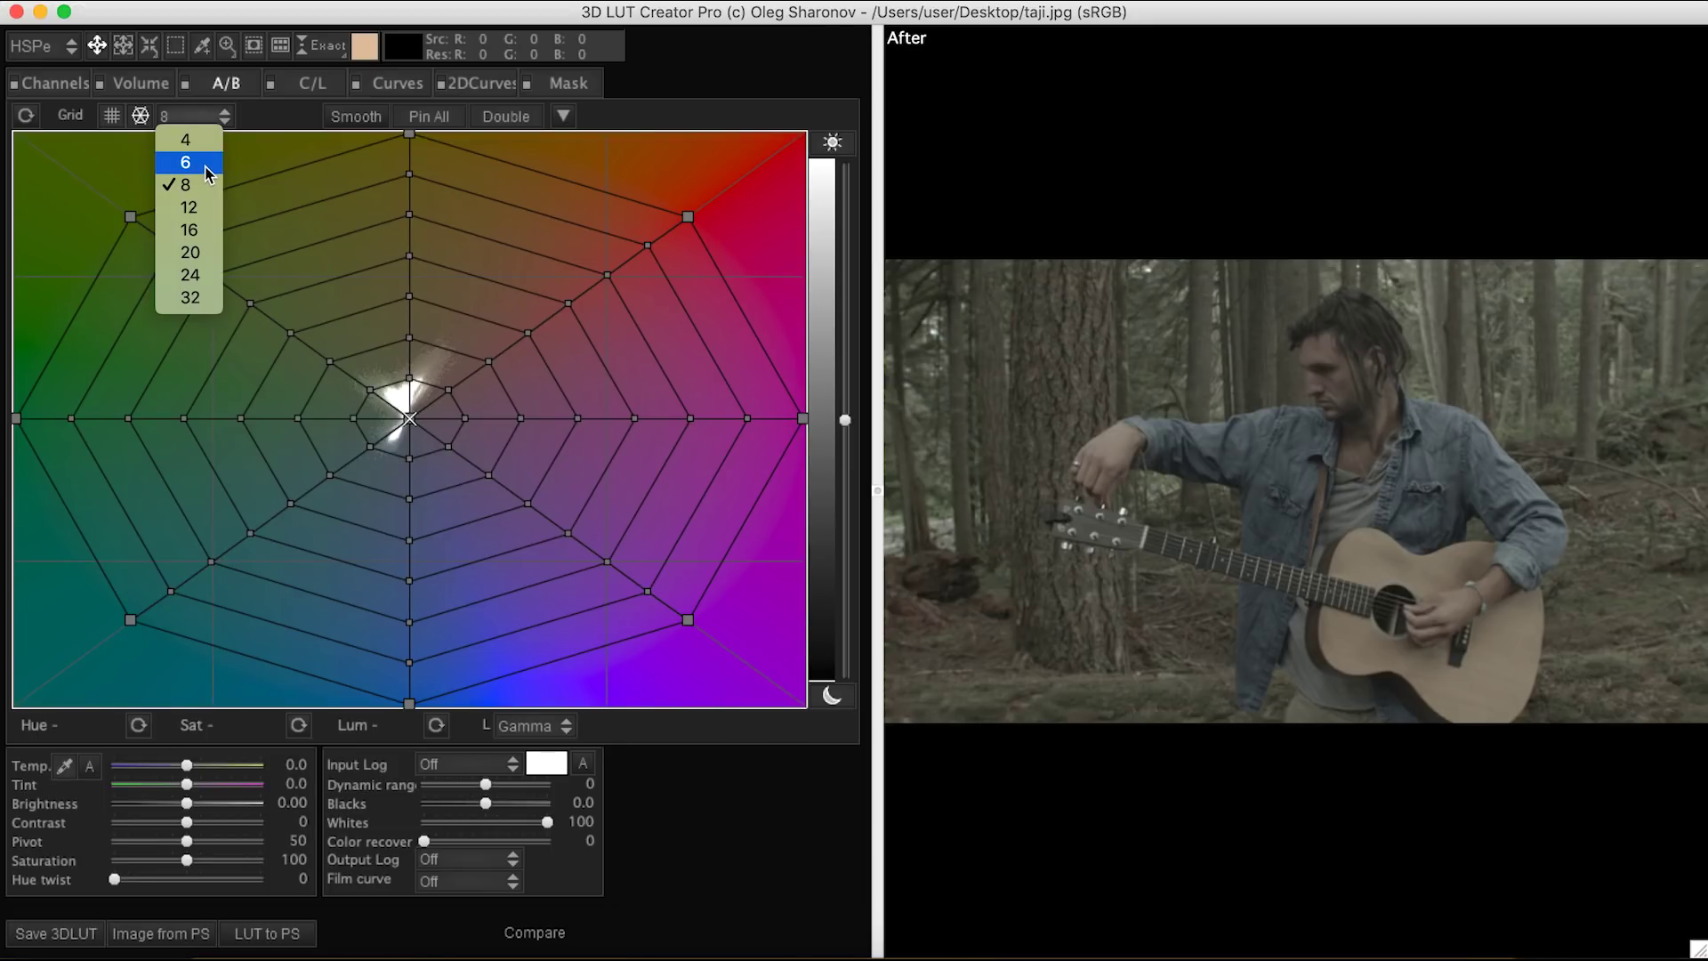
# Switch the grid to 6 sectors, boost saturation to 200 and brightness to 0.65, and pull in a green node.
pyautogui.click(206, 166)
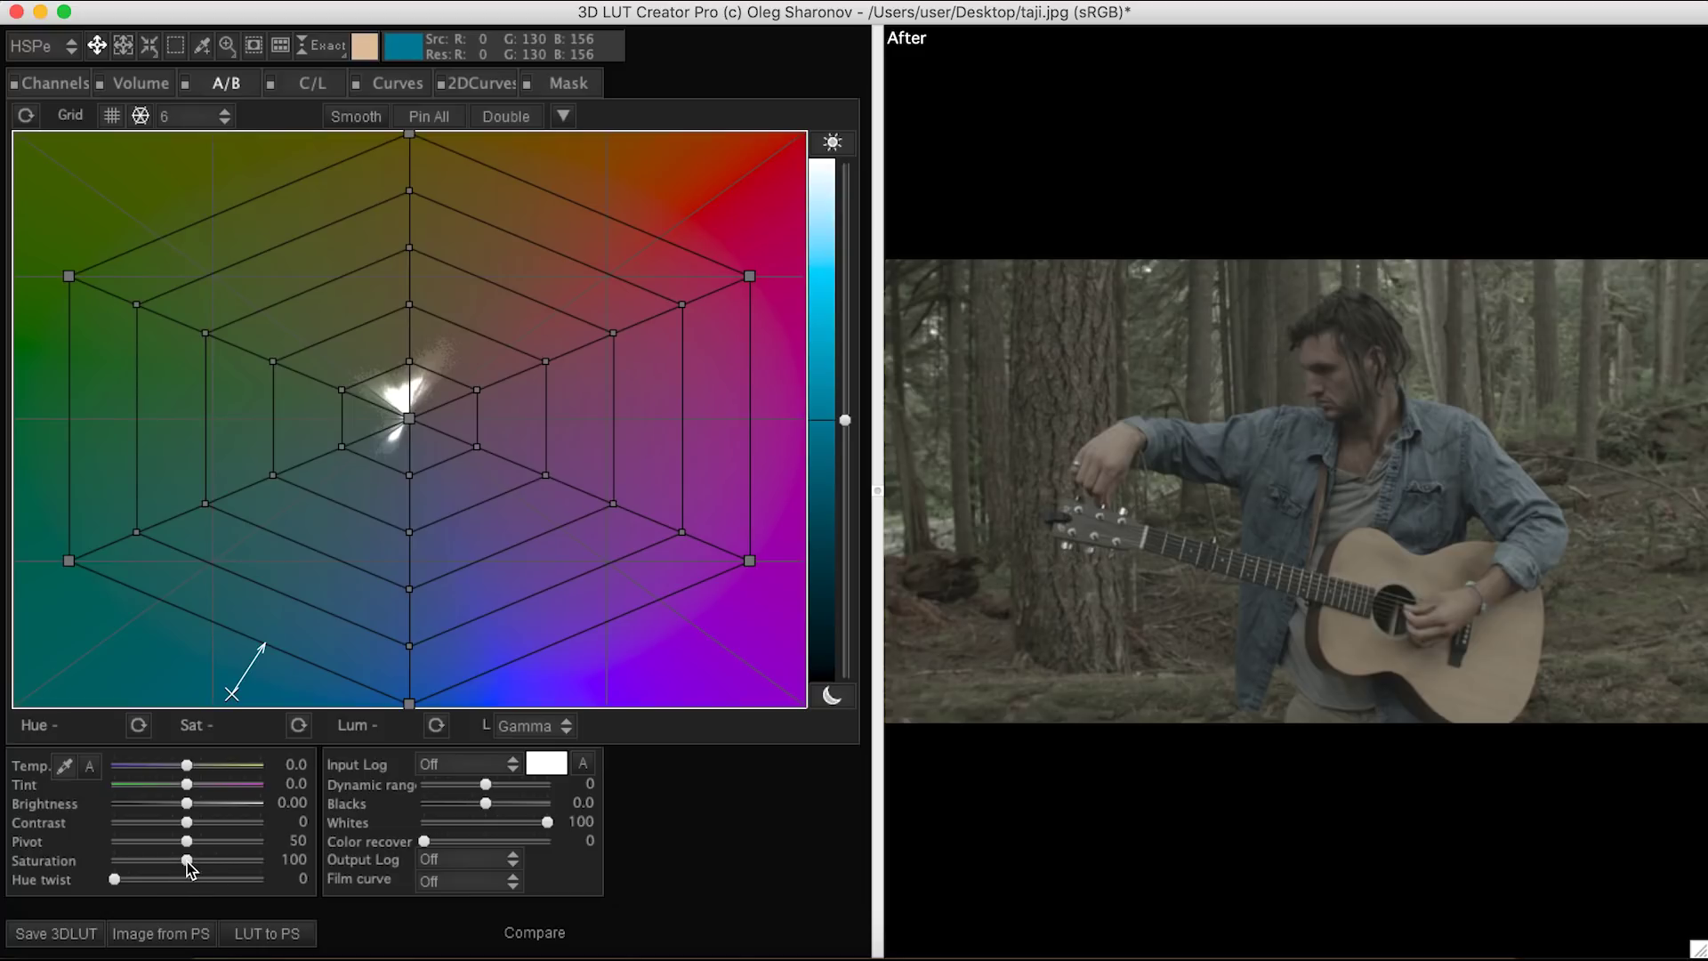
pyautogui.moveTo(188, 861); pyautogui.dragTo(267, 861)
pyautogui.moveTo(190, 811); pyautogui.dragTo(218, 830)
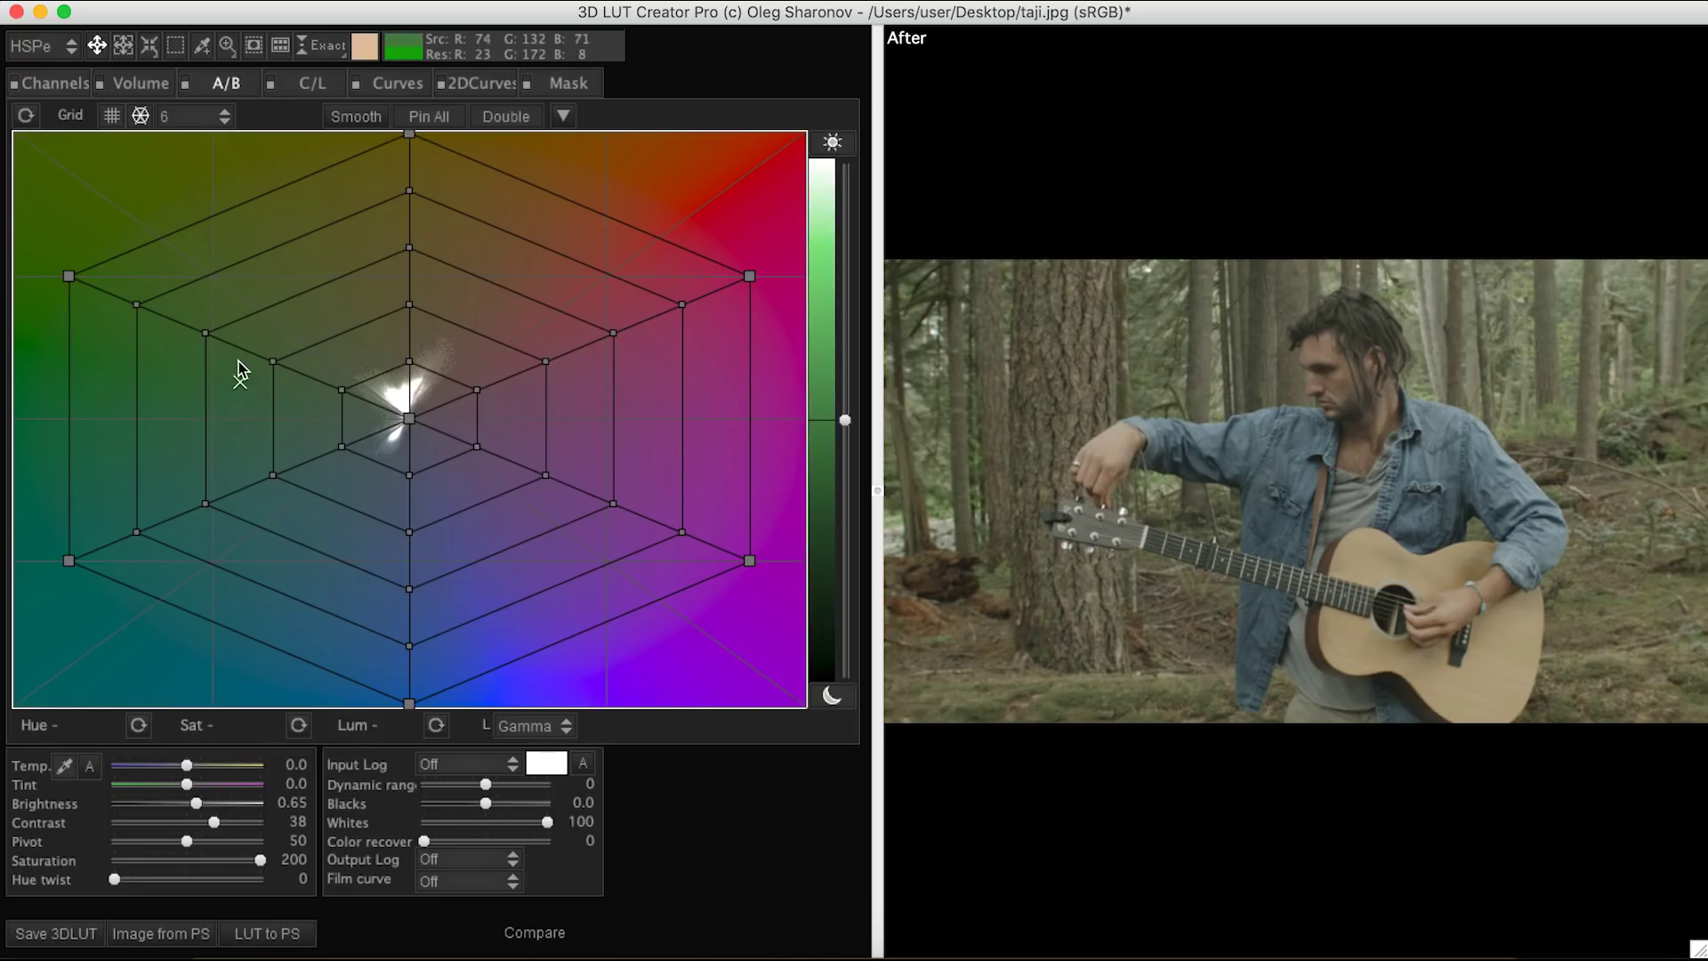
pyautogui.moveTo(138, 307)
pyautogui.mouseDown()
pyautogui.moveTo(105, 323)
pyautogui.moveTo(173, 340)
pyautogui.moveTo(149, 317)
pyautogui.mouseUp()
# Reshape the green, yellow-orange, magenta-red, blue and cyan grid nodes to remap those hues.
pyautogui.moveTo(323, 382); pyautogui.dragTo(365, 397)
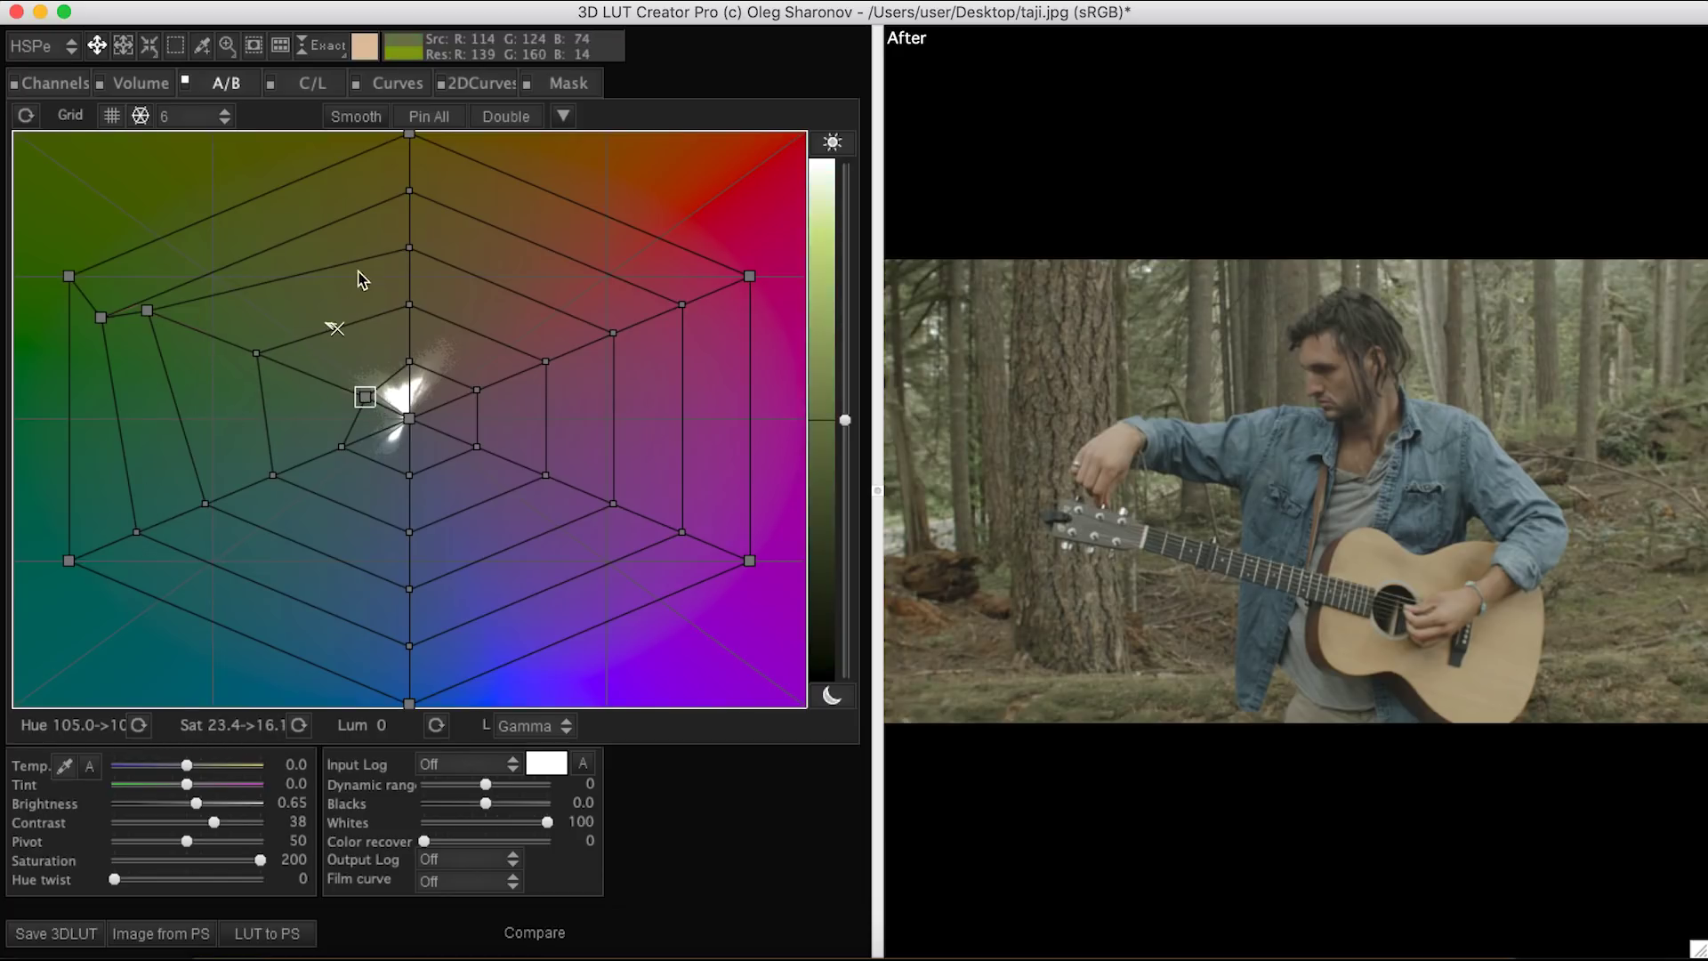
pyautogui.moveTo(409, 195); pyautogui.dragTo(471, 198)
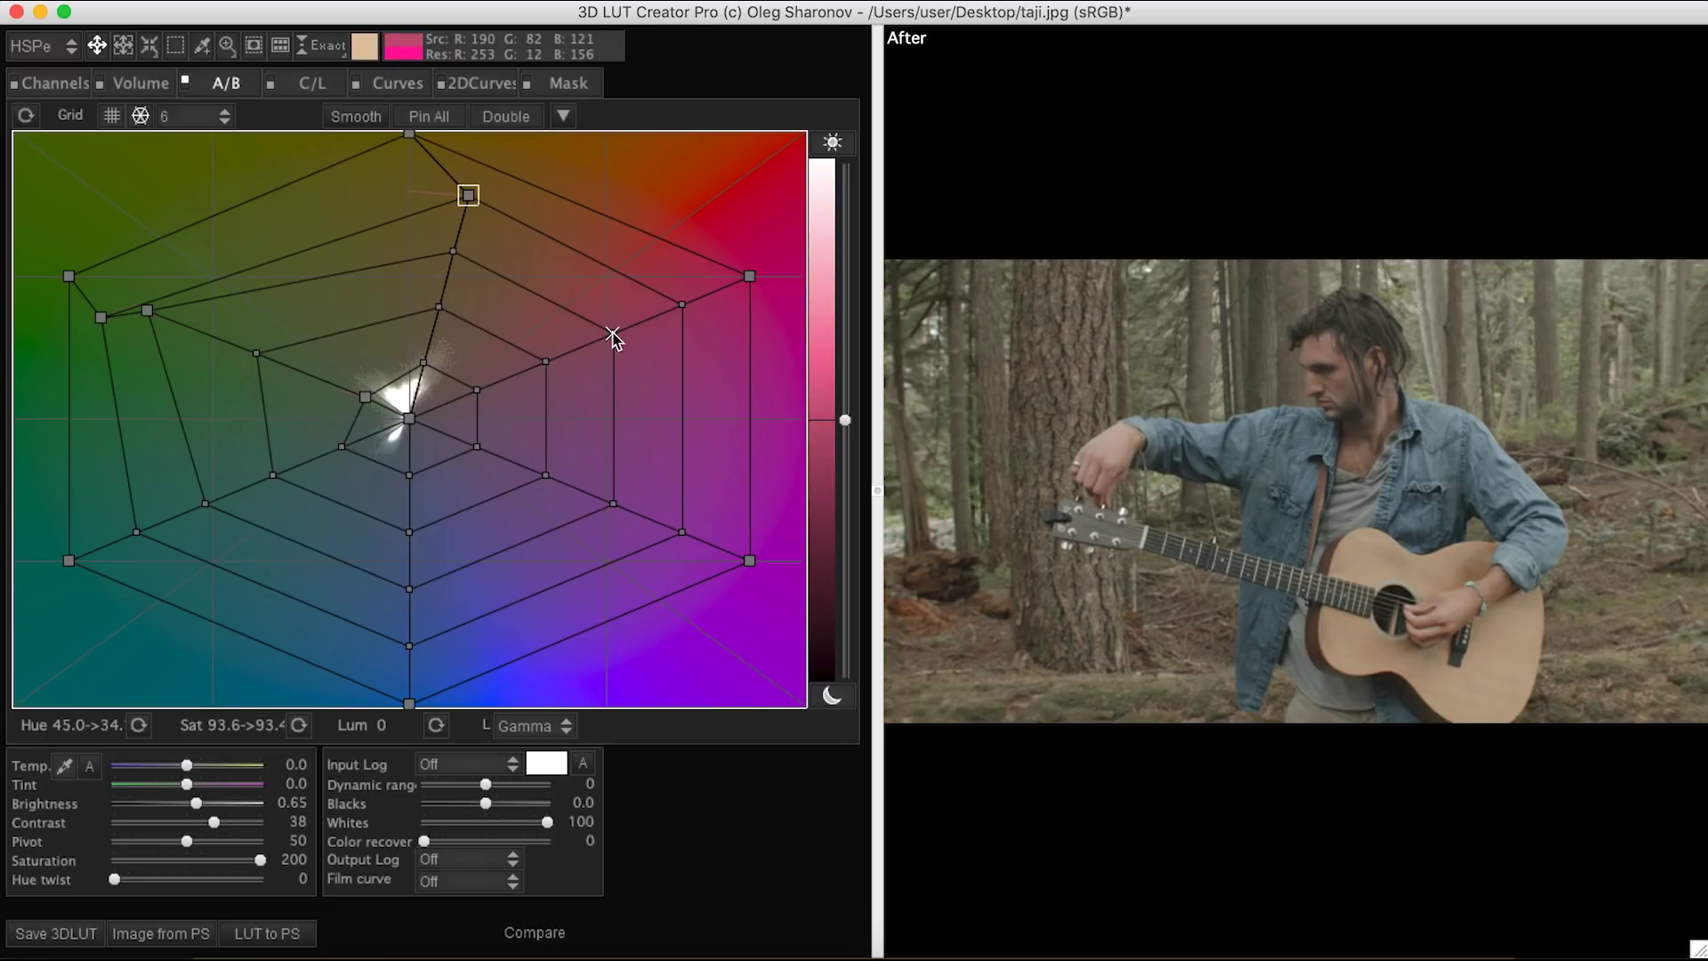
pyautogui.moveTo(613, 338); pyautogui.dragTo(627, 294)
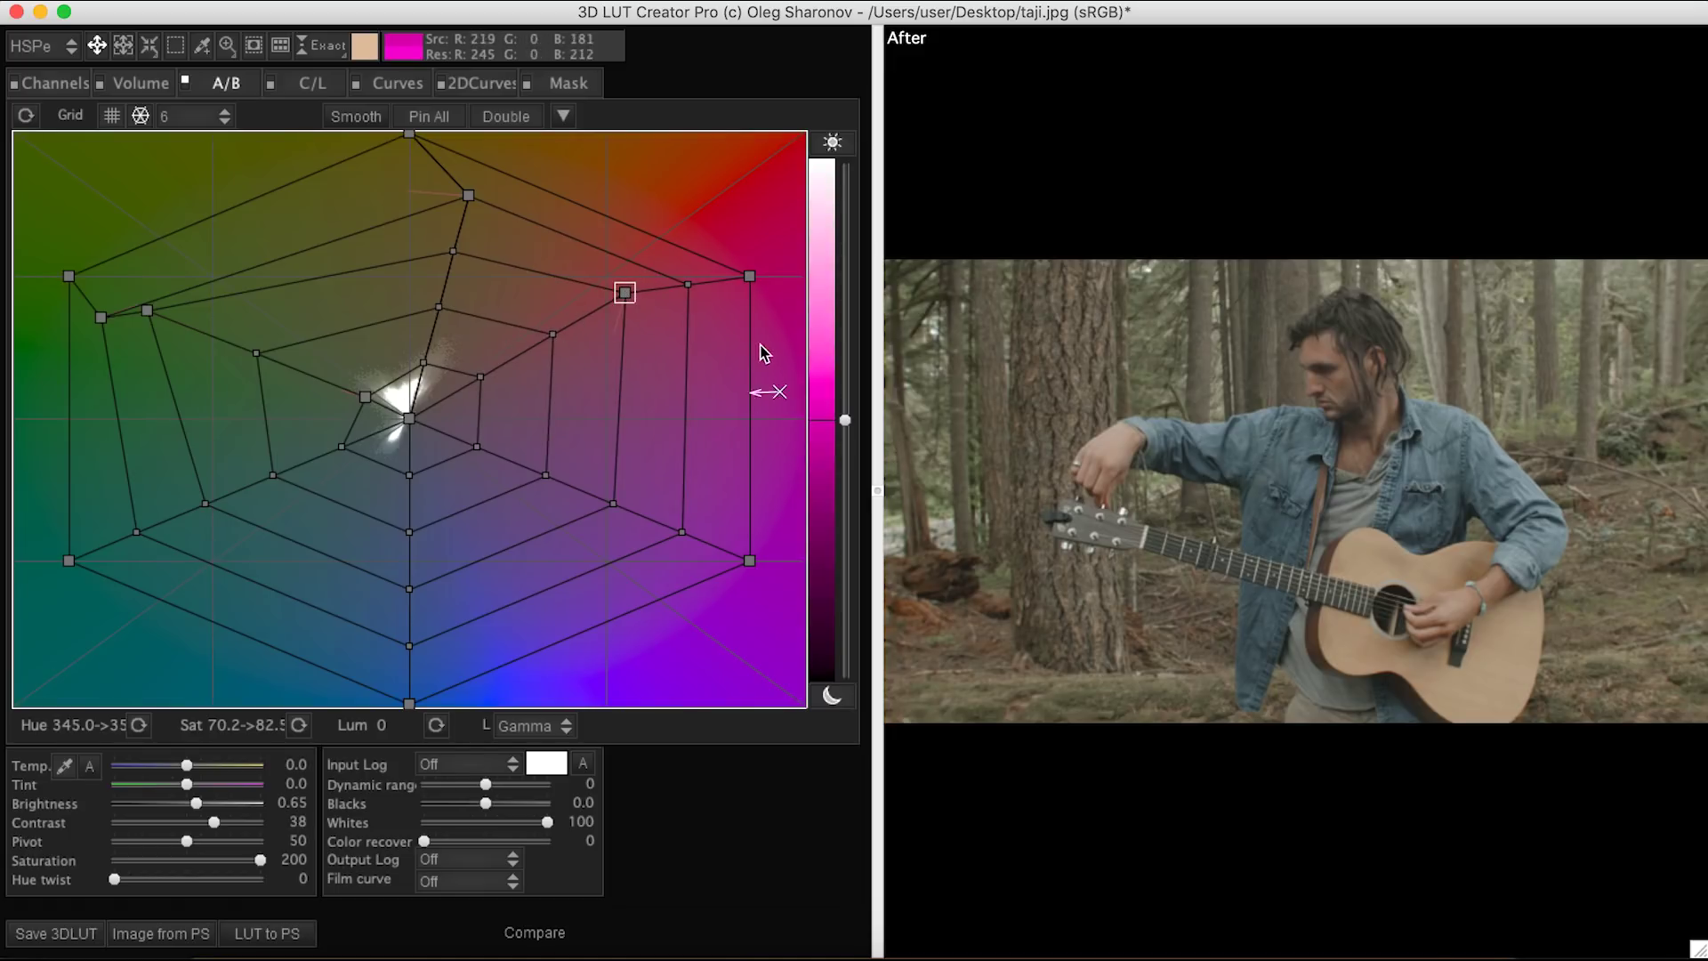
pyautogui.moveTo(689, 284); pyautogui.dragTo(722, 248)
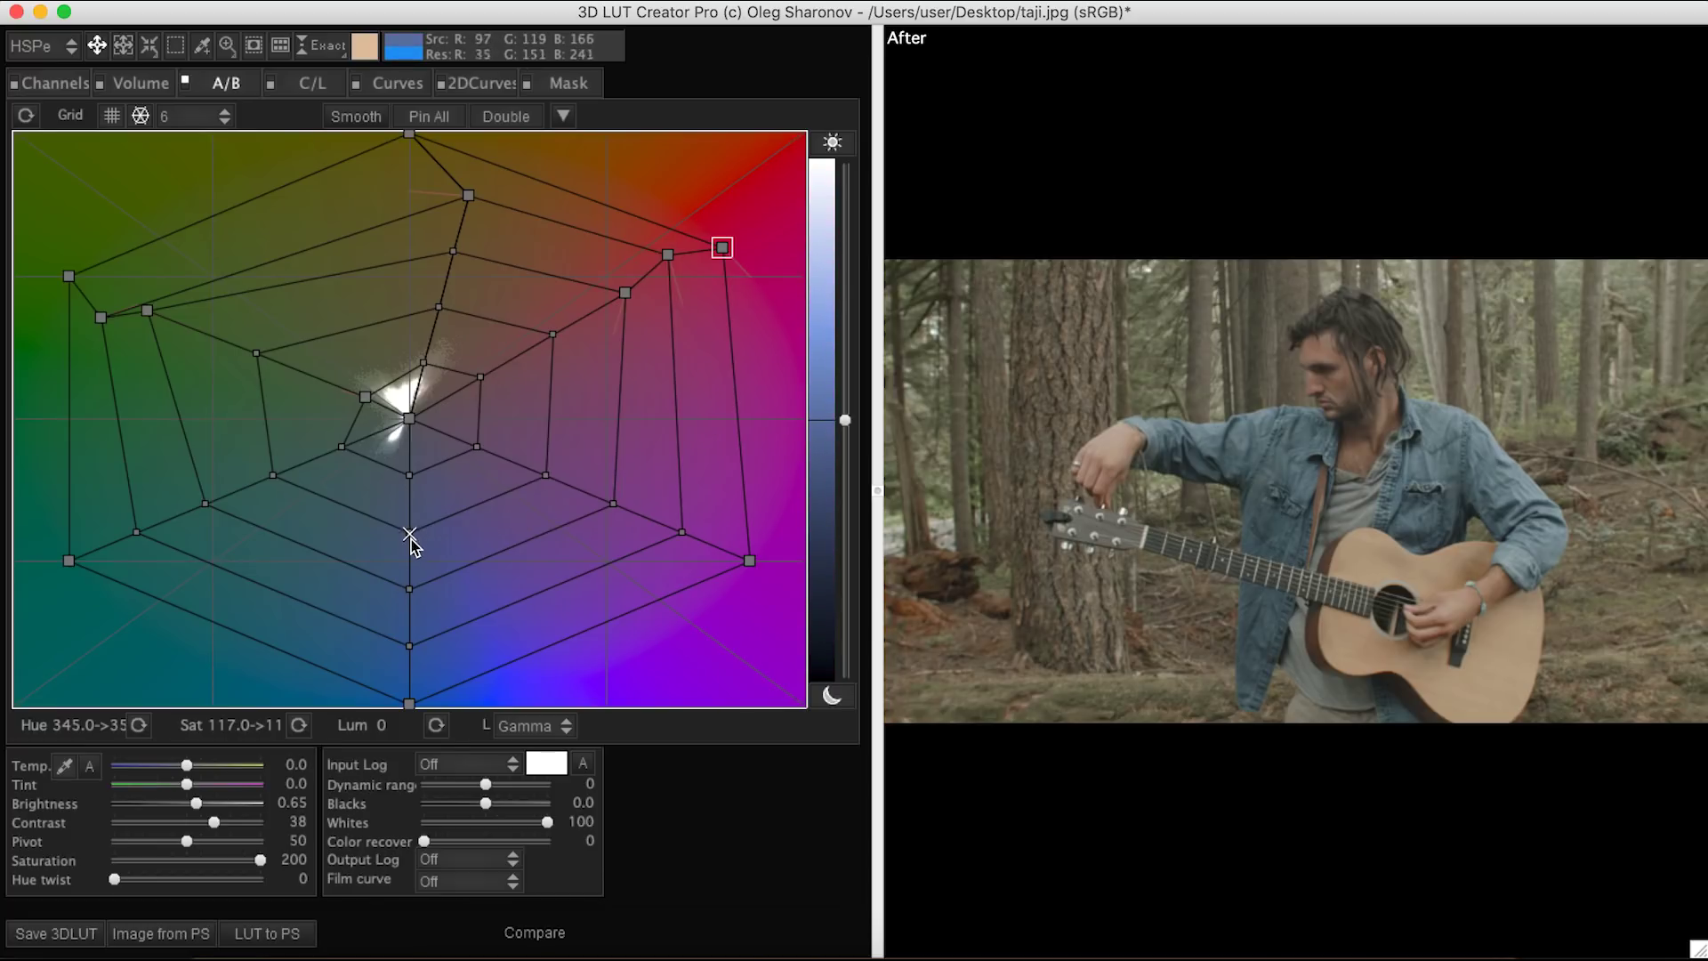
pyautogui.moveTo(409, 588); pyautogui.dragTo(434, 658)
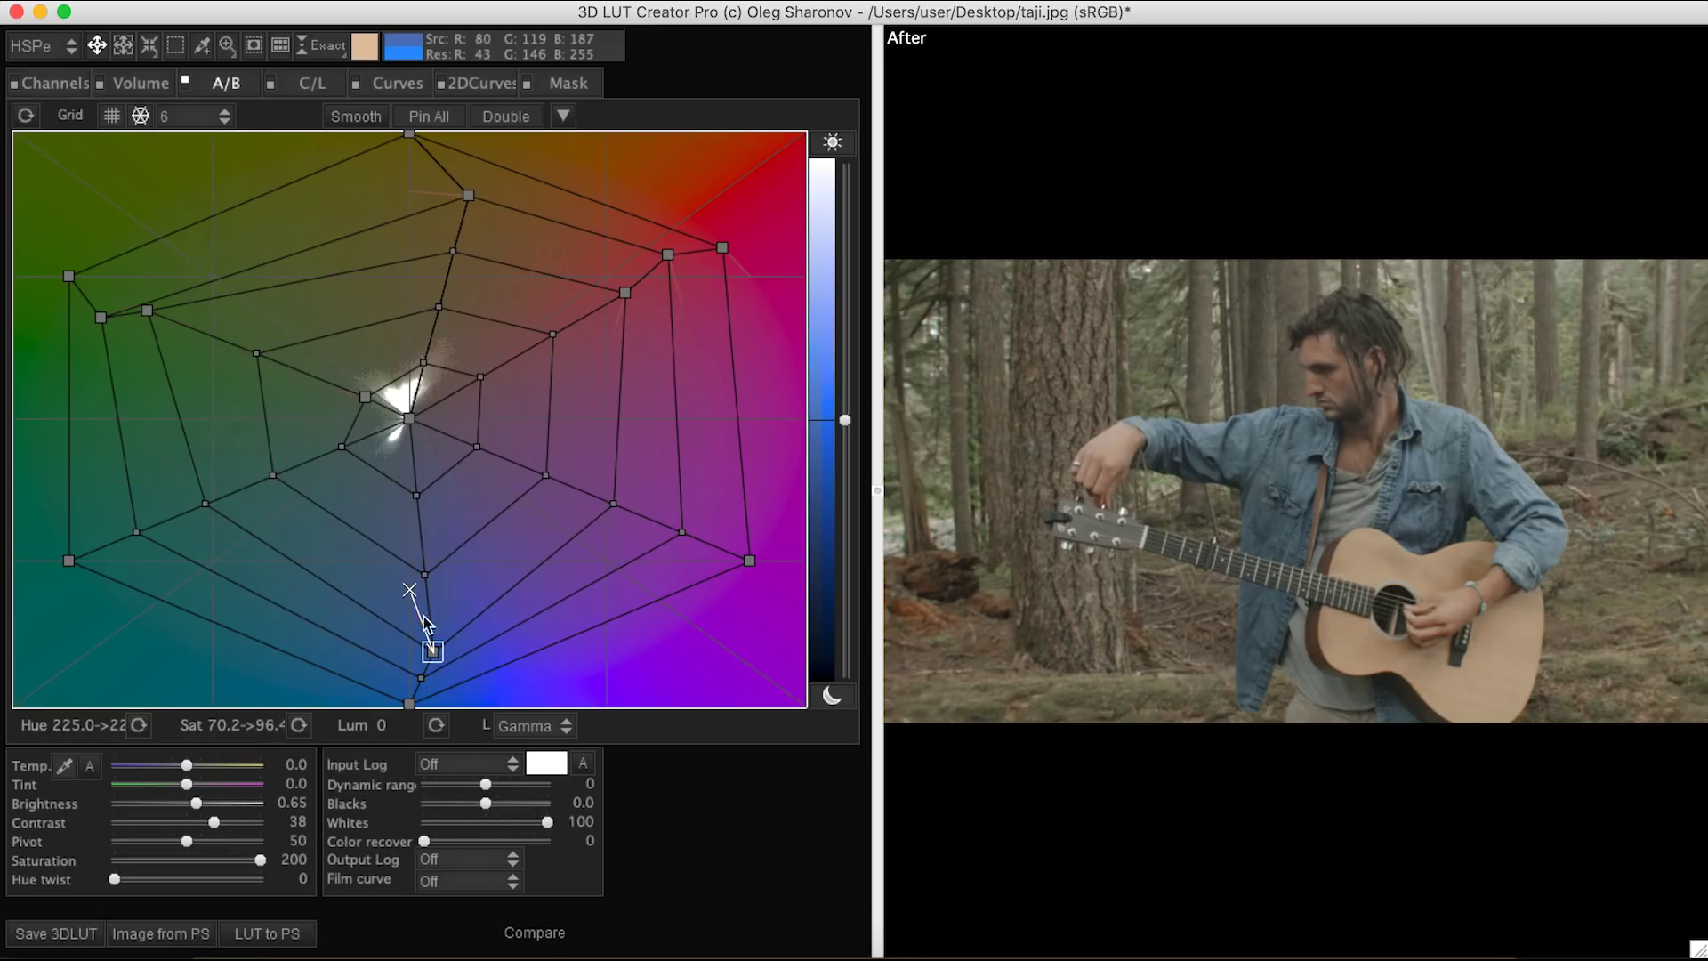
pyautogui.moveTo(274, 476); pyautogui.dragTo(292, 523)
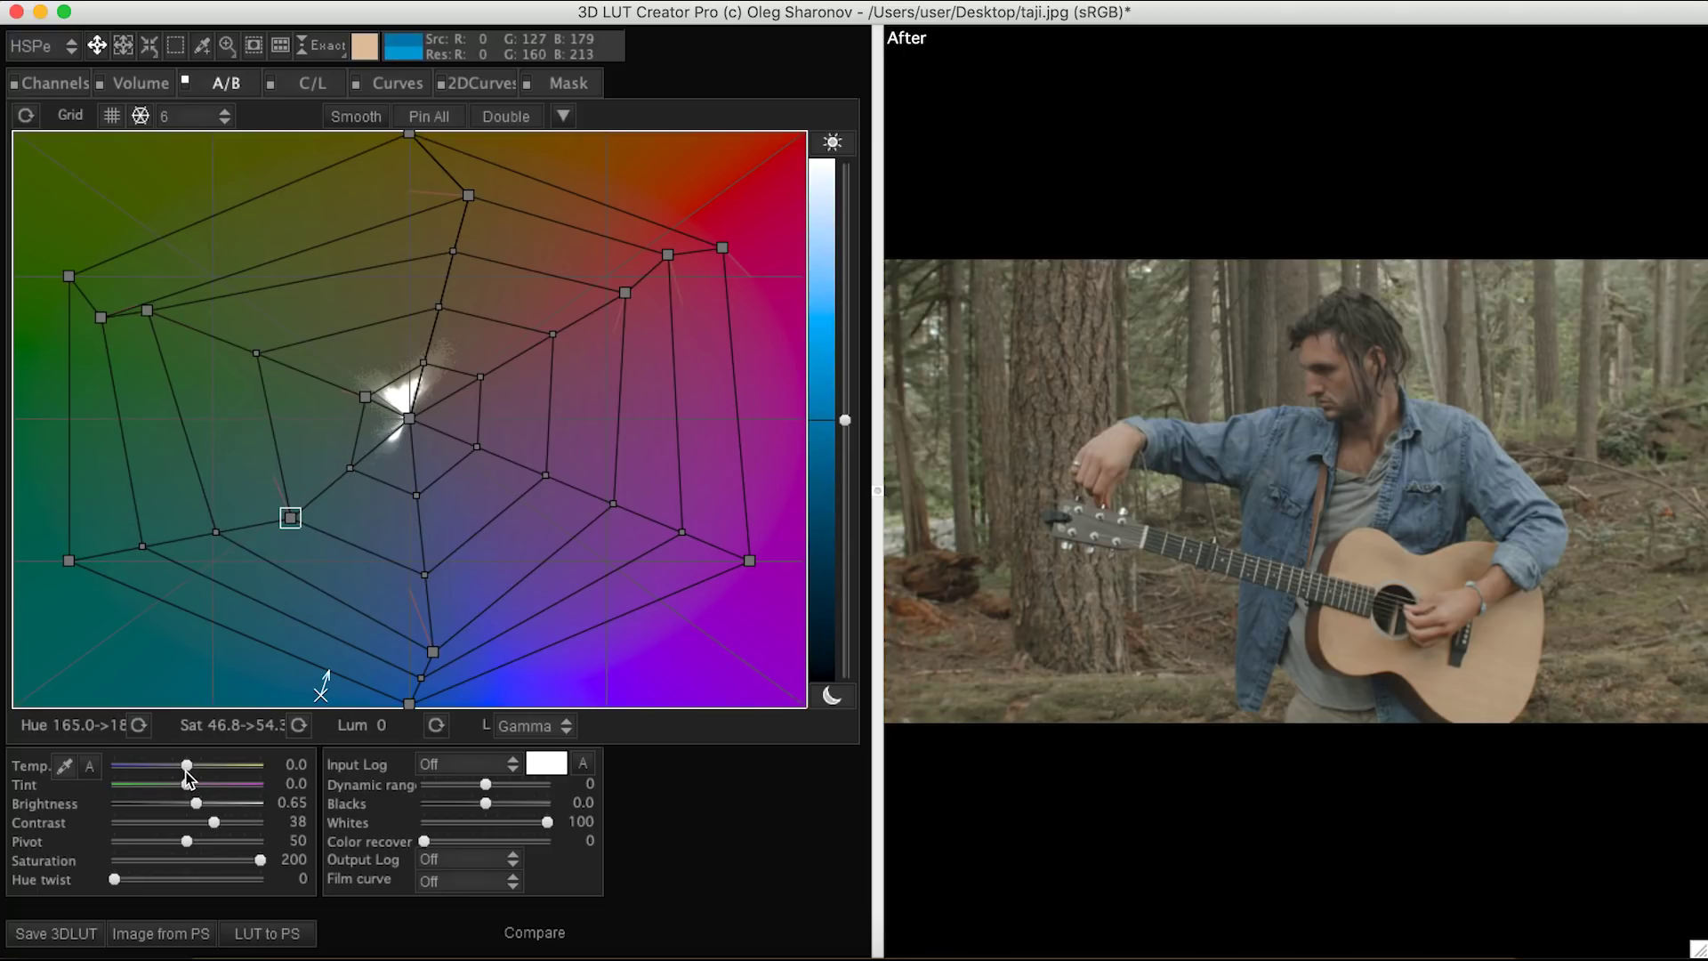
# Warm the colour temperature to 0.8 and raise the dynamic range to 28.
pyautogui.moveTo(187, 771); pyautogui.dragTo(185, 771)
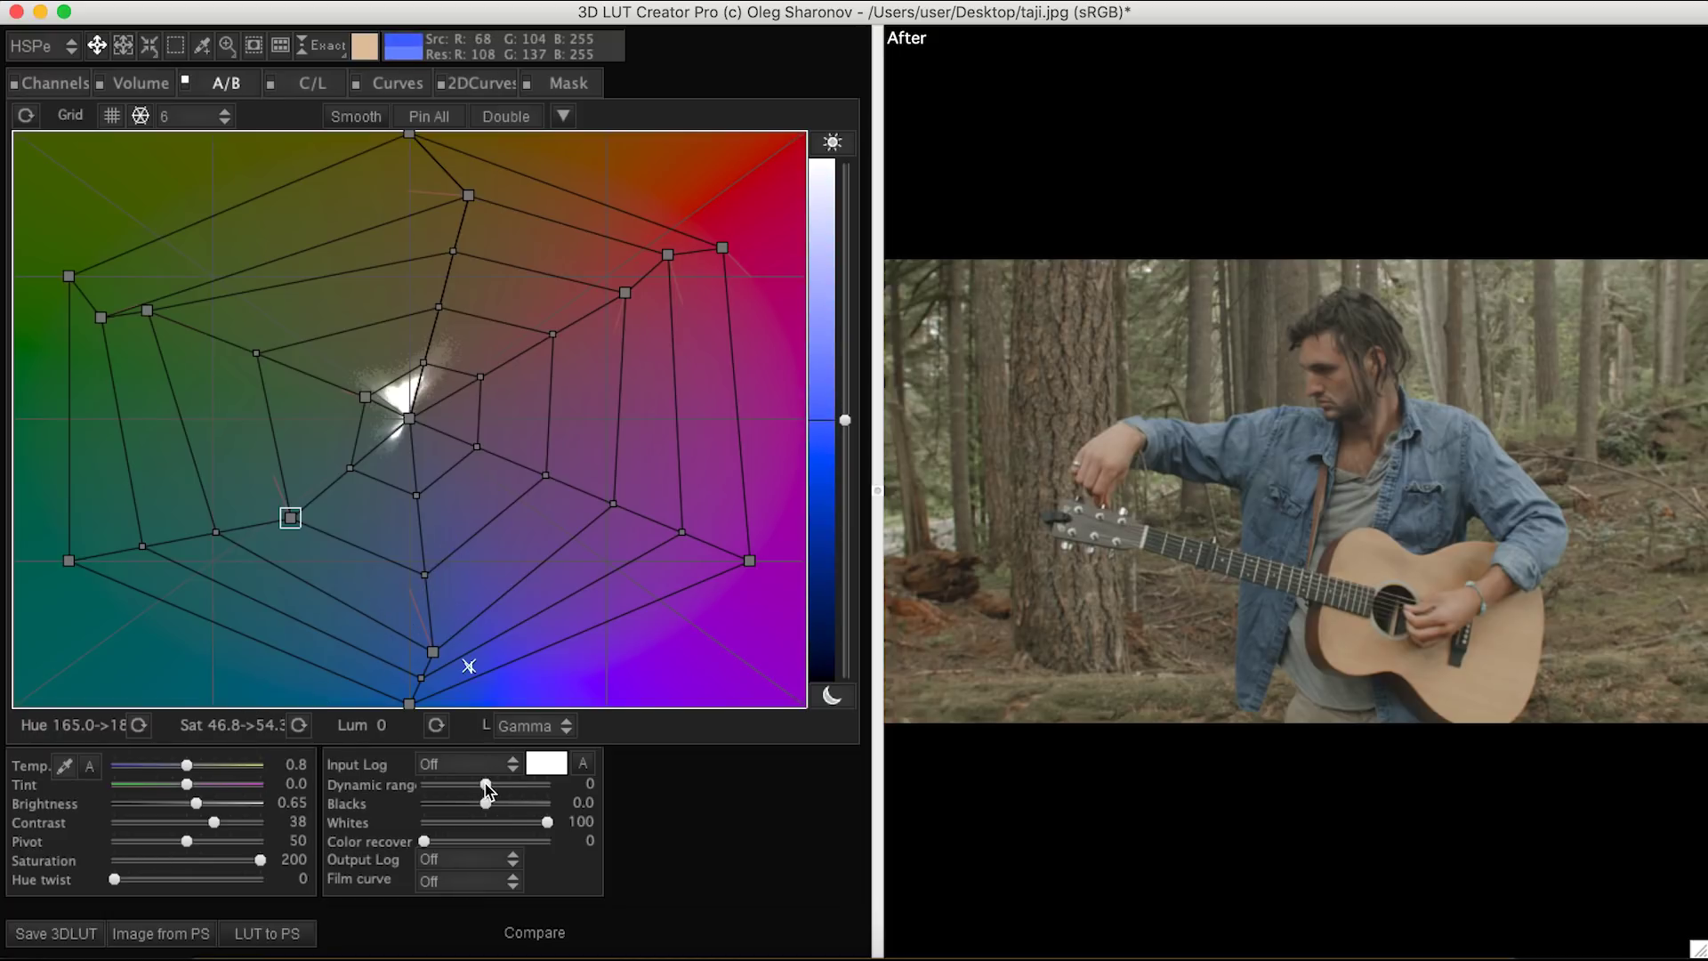
pyautogui.moveTo(485, 785); pyautogui.dragTo(500, 784)
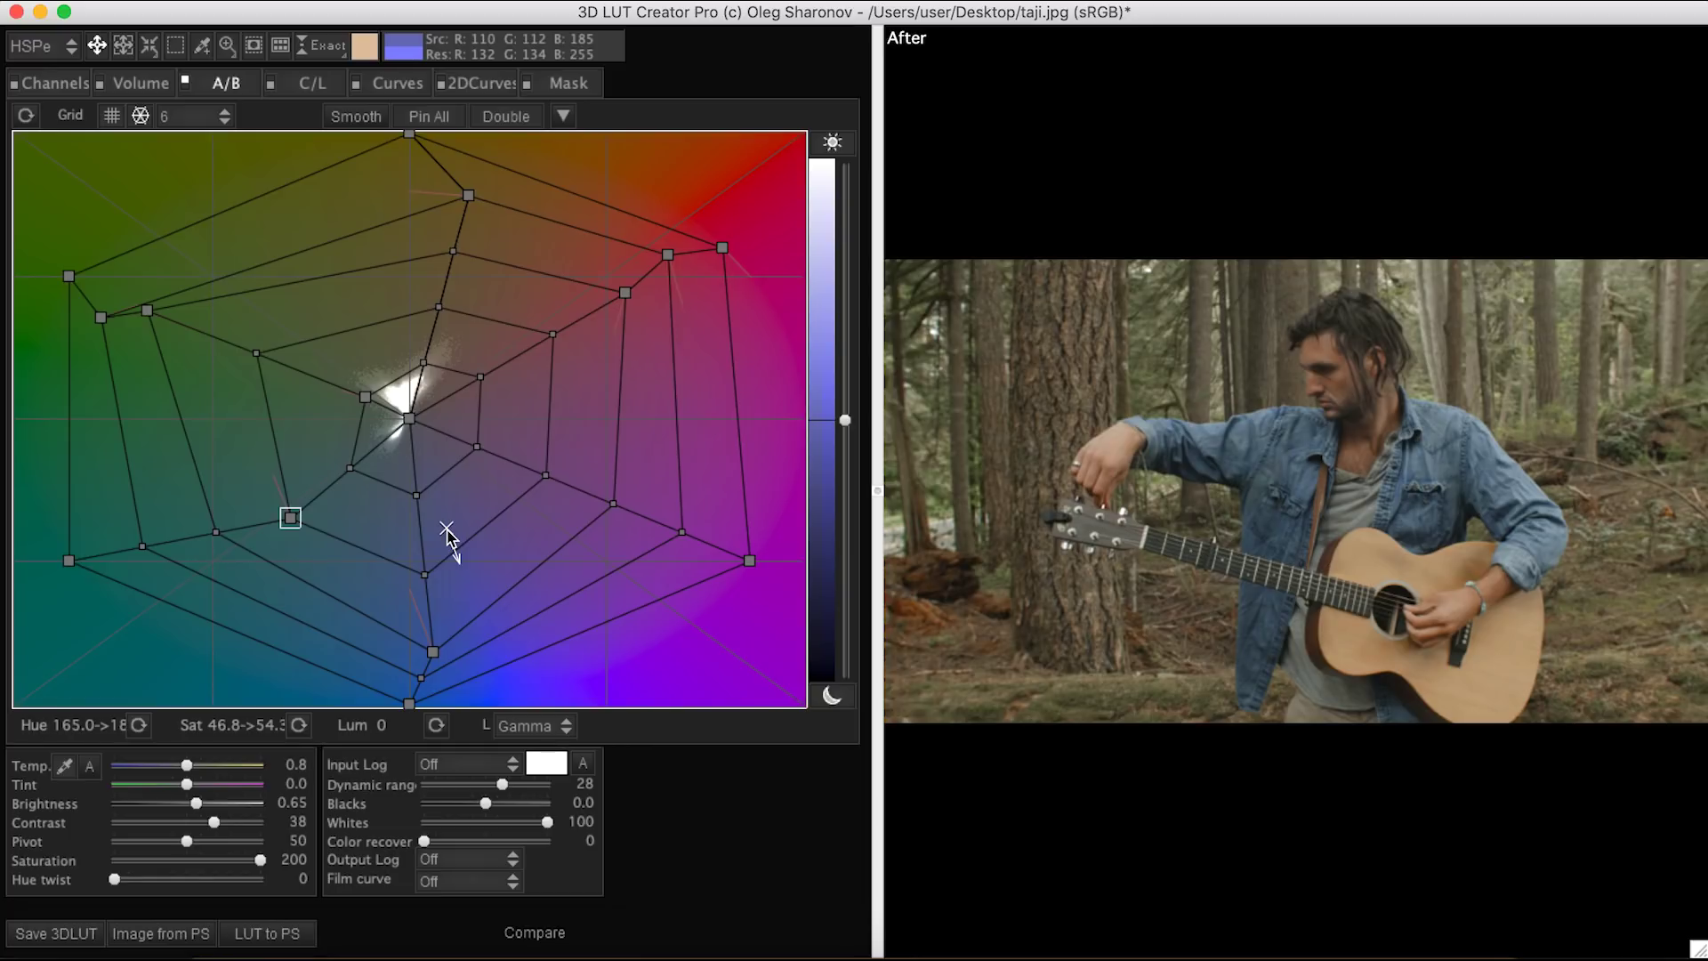
pyautogui.click(307, 84)
# Add a Luminance midtone point, fade its black point to 8/17, and add a Sat/Luma point.
pyautogui.click(396, 82)
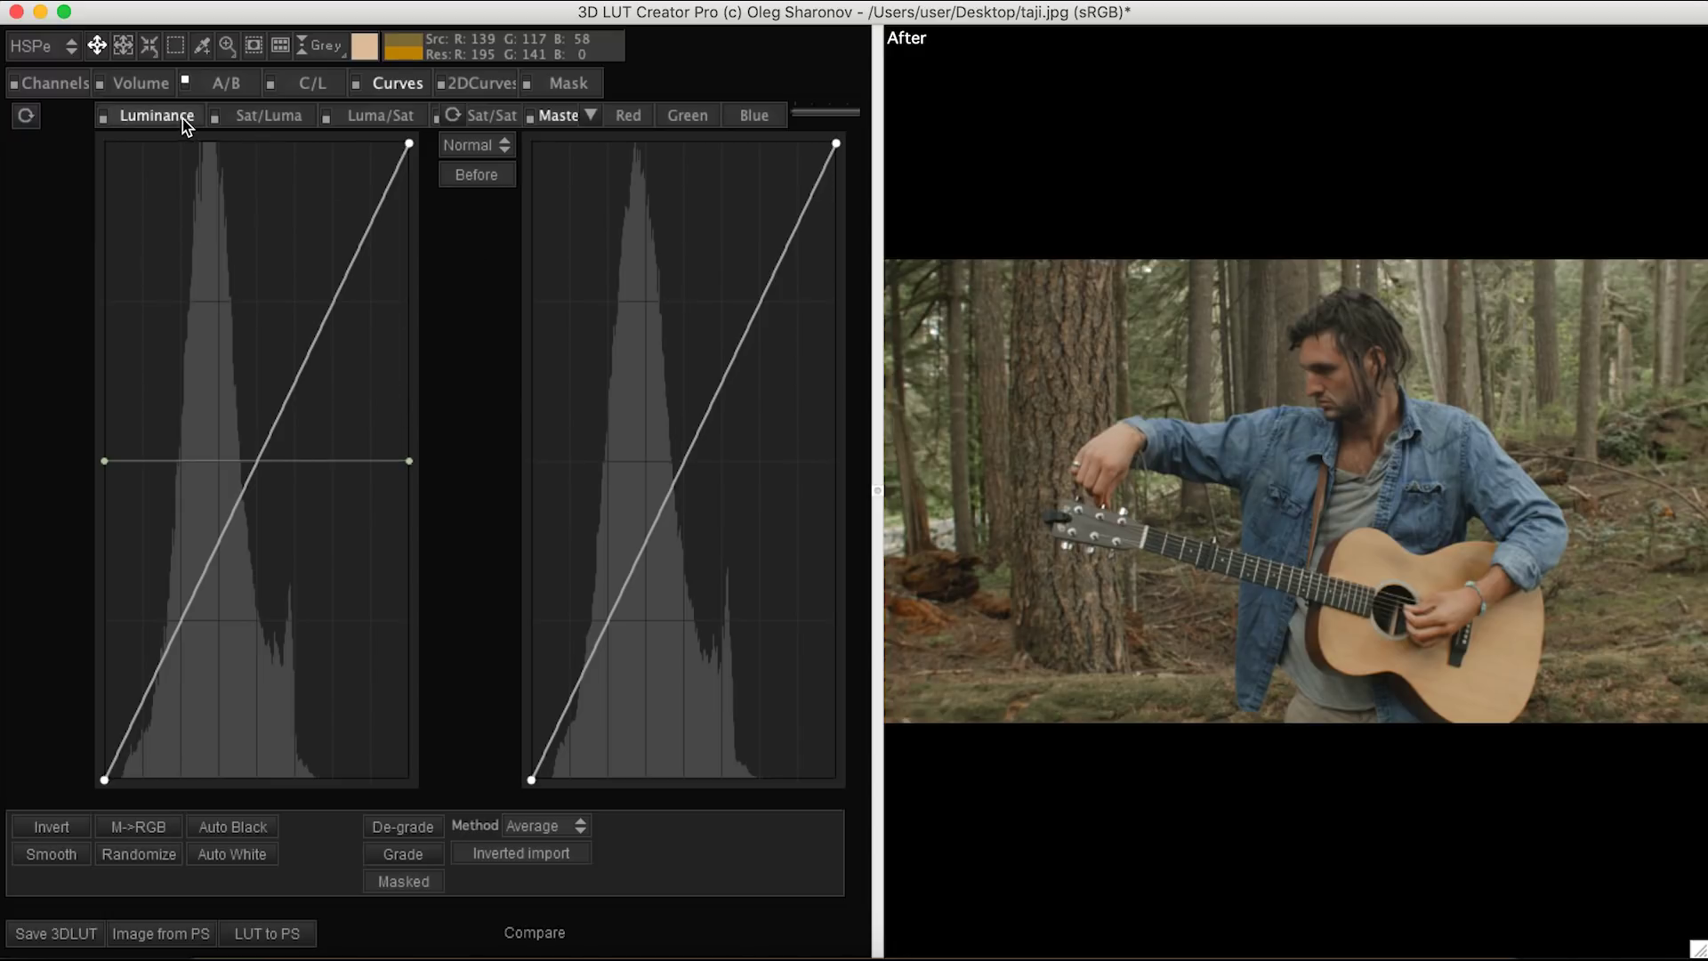
pyautogui.click(178, 462)
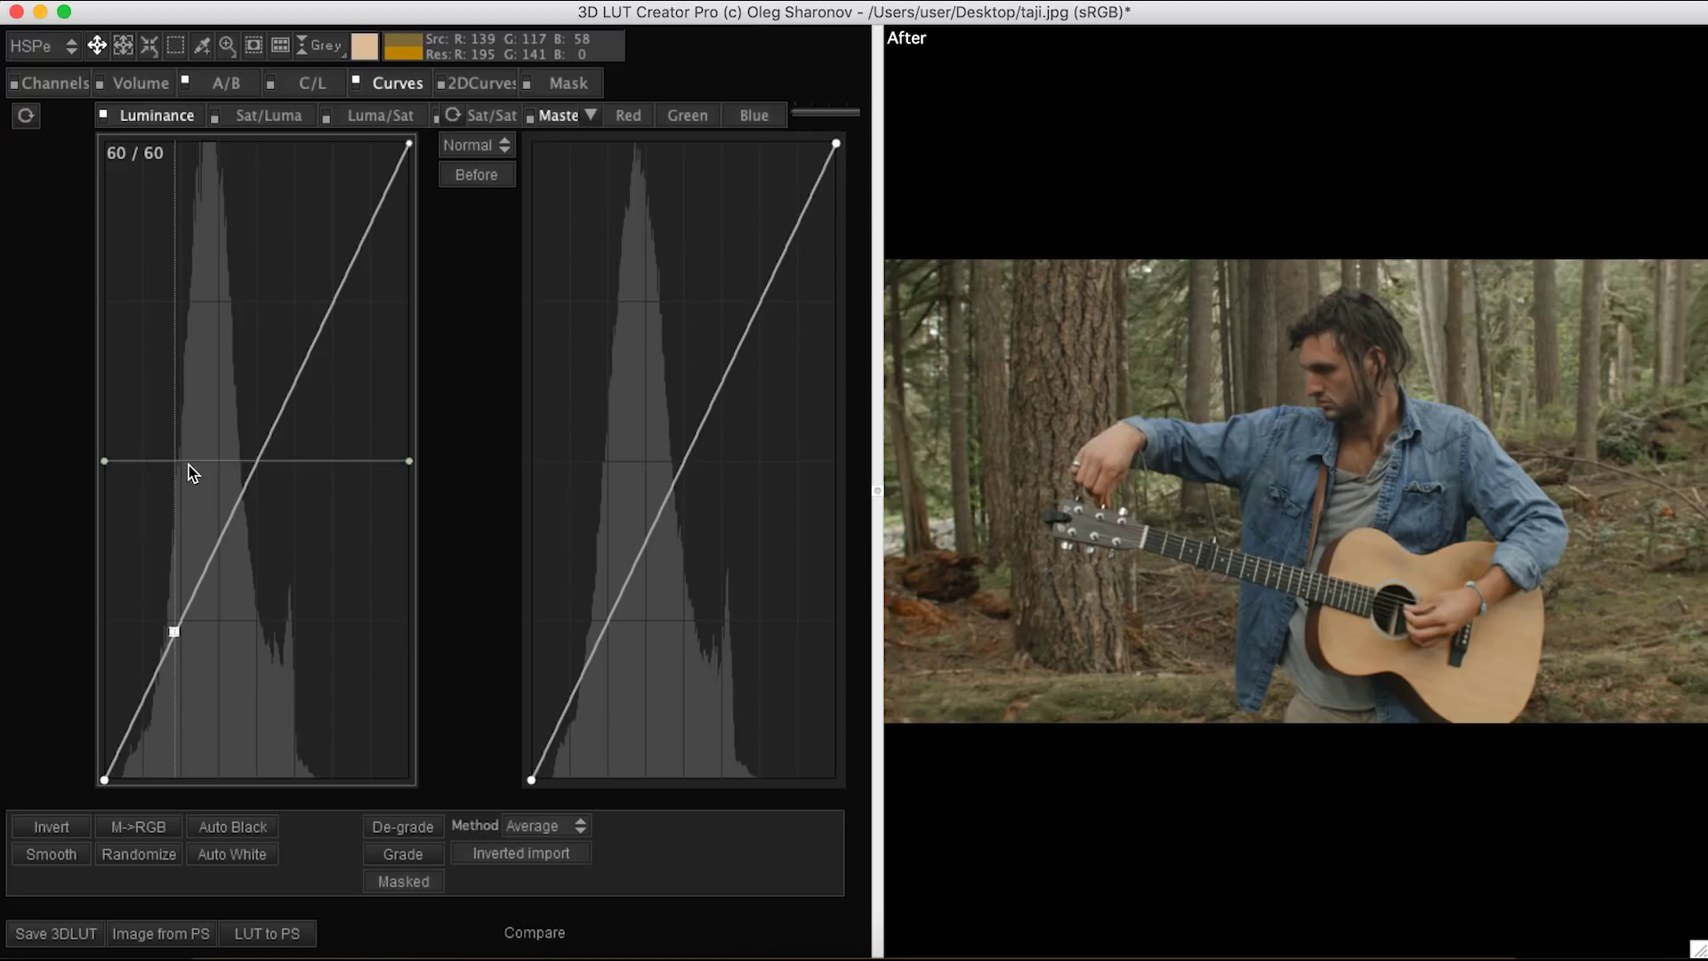
pyautogui.moveTo(174, 633); pyautogui.dragTo(180, 623)
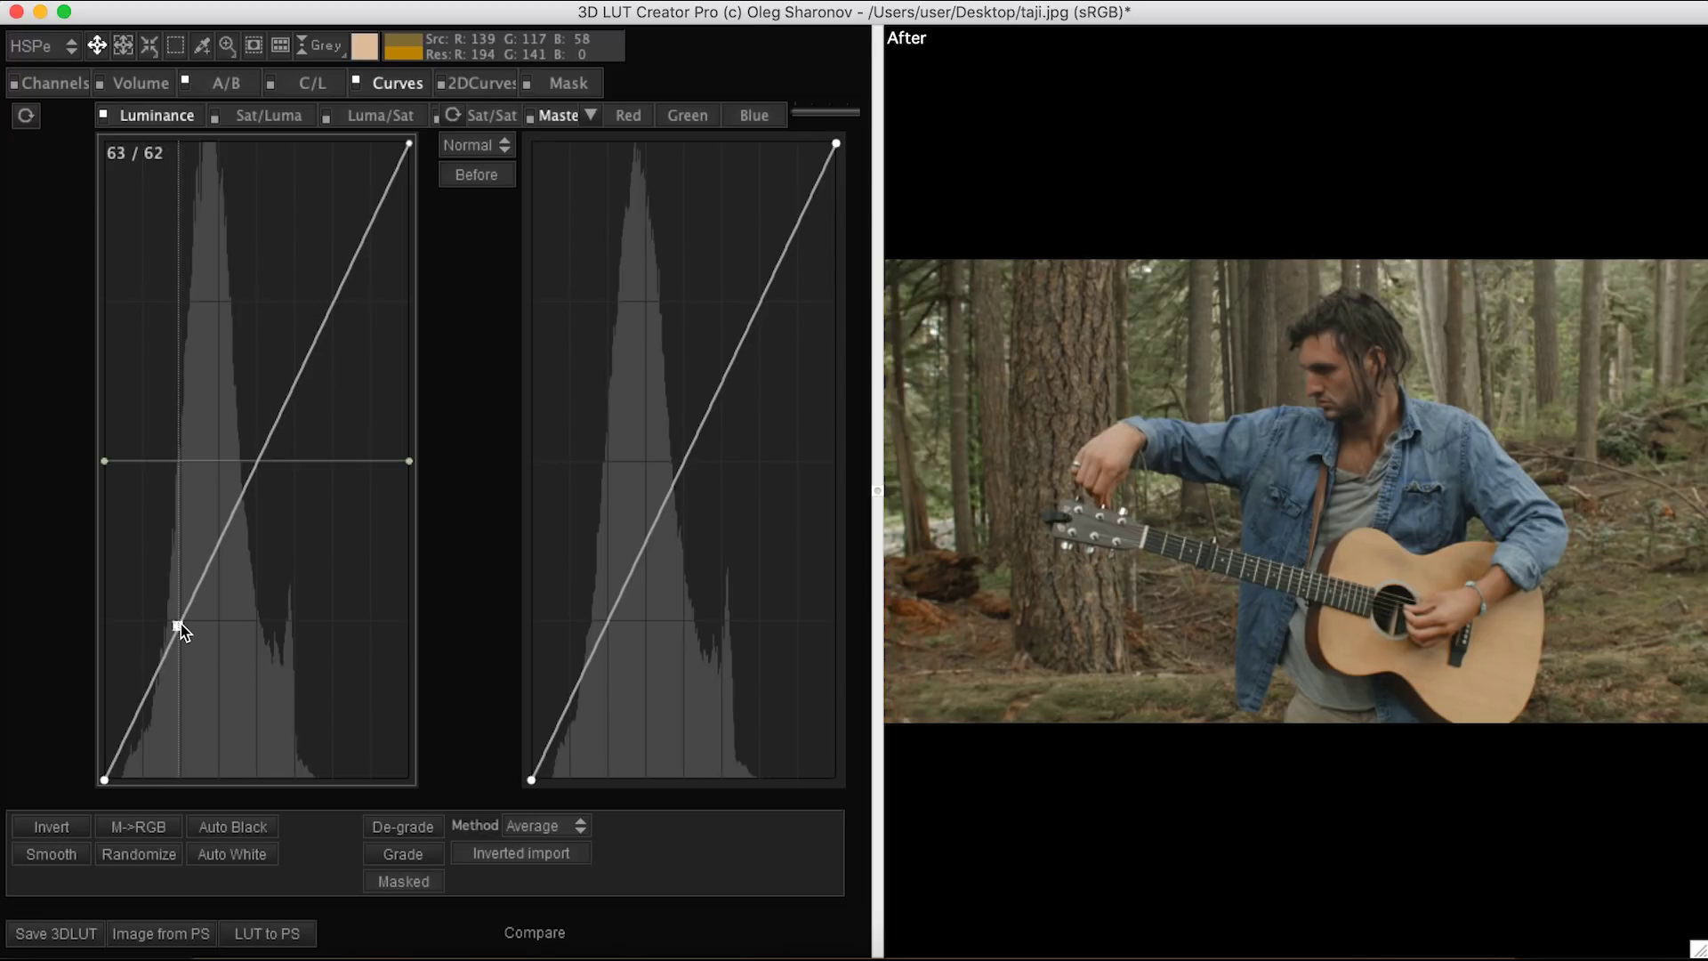
pyautogui.moveTo(104, 779); pyautogui.dragTo(106, 731)
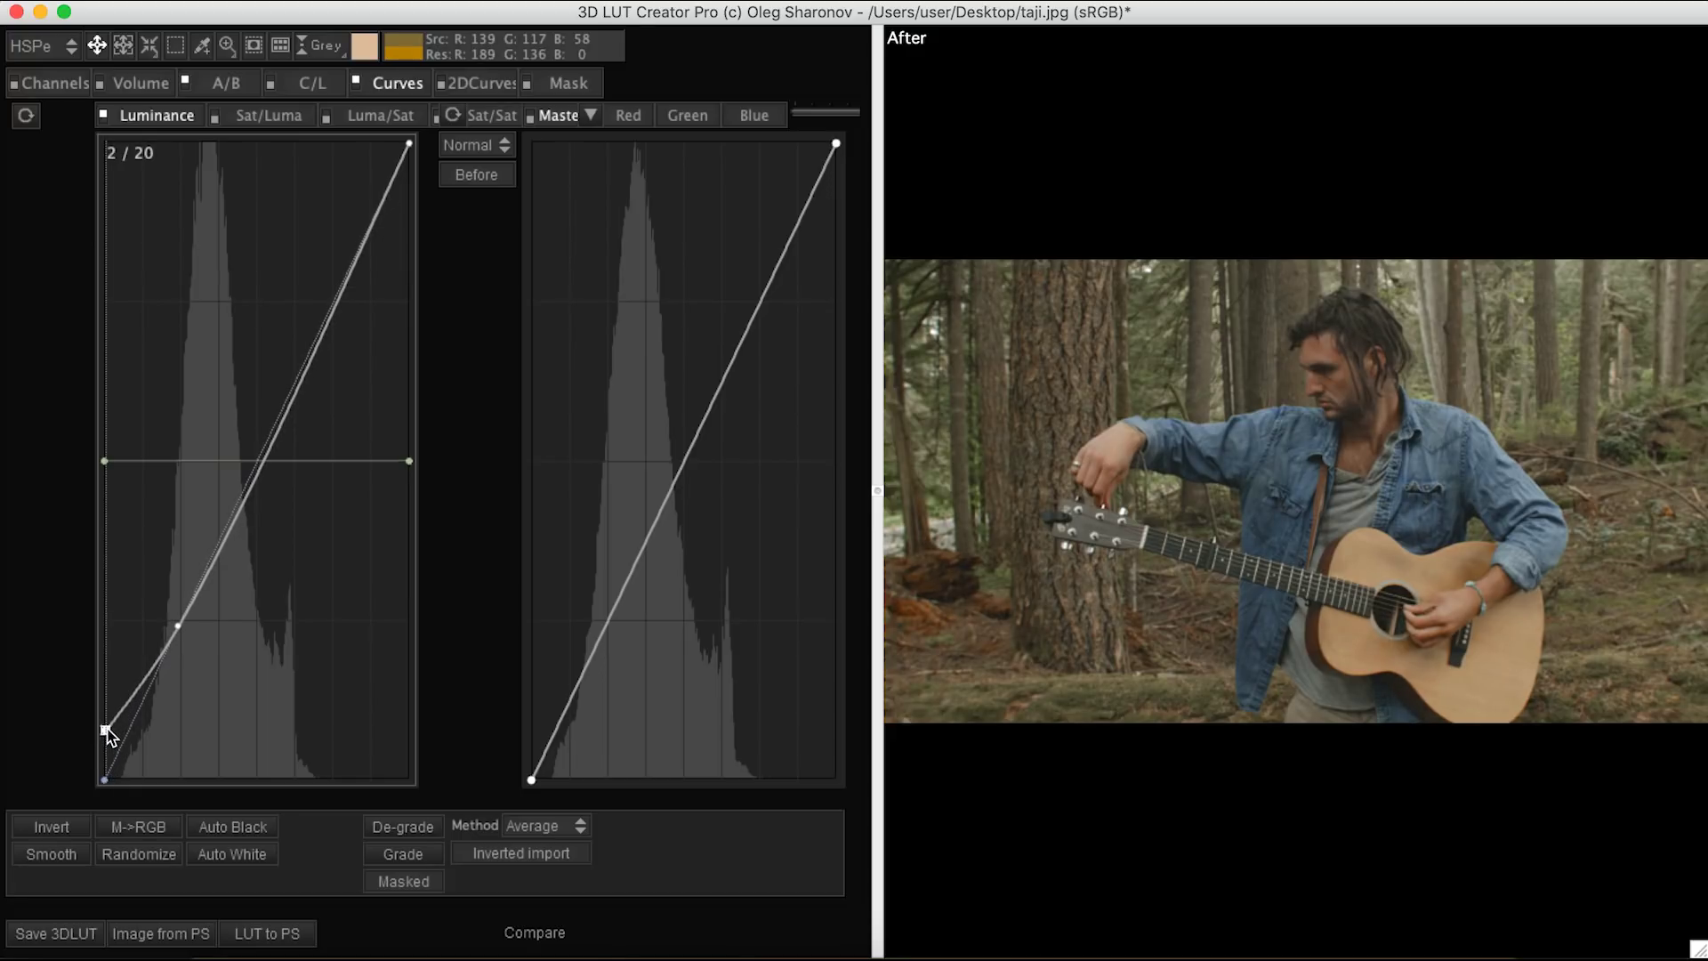
pyautogui.moveTo(106, 731); pyautogui.dragTo(112, 738)
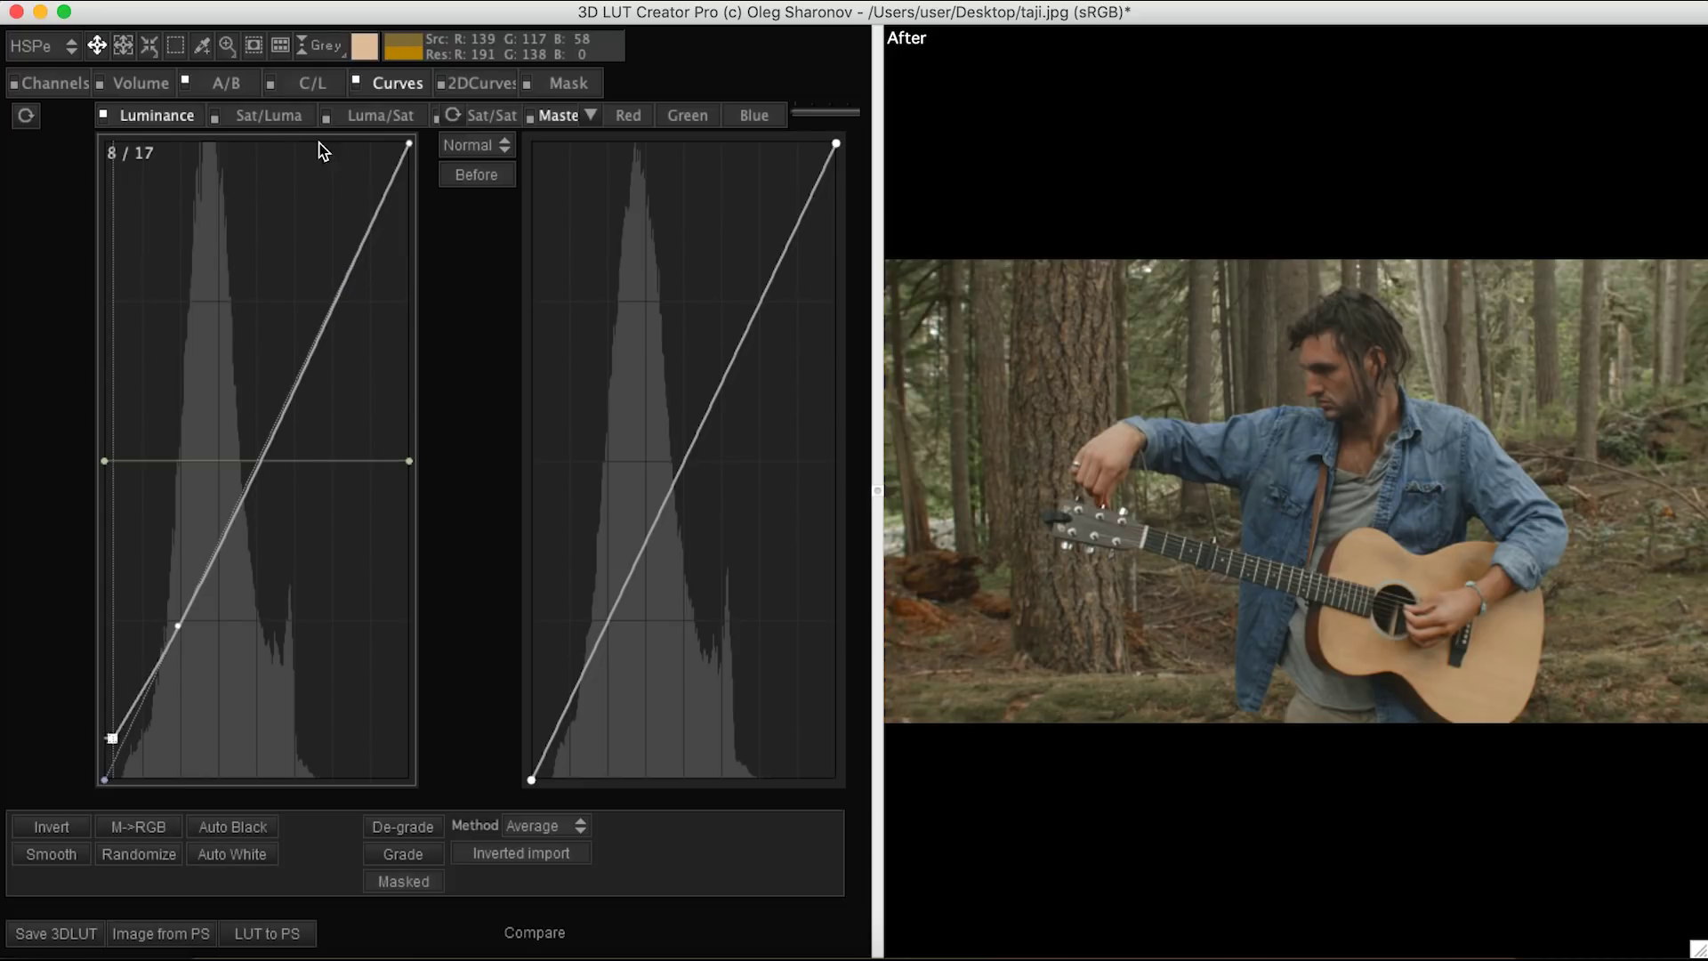
pyautogui.click(274, 120)
pyautogui.click(148, 461)
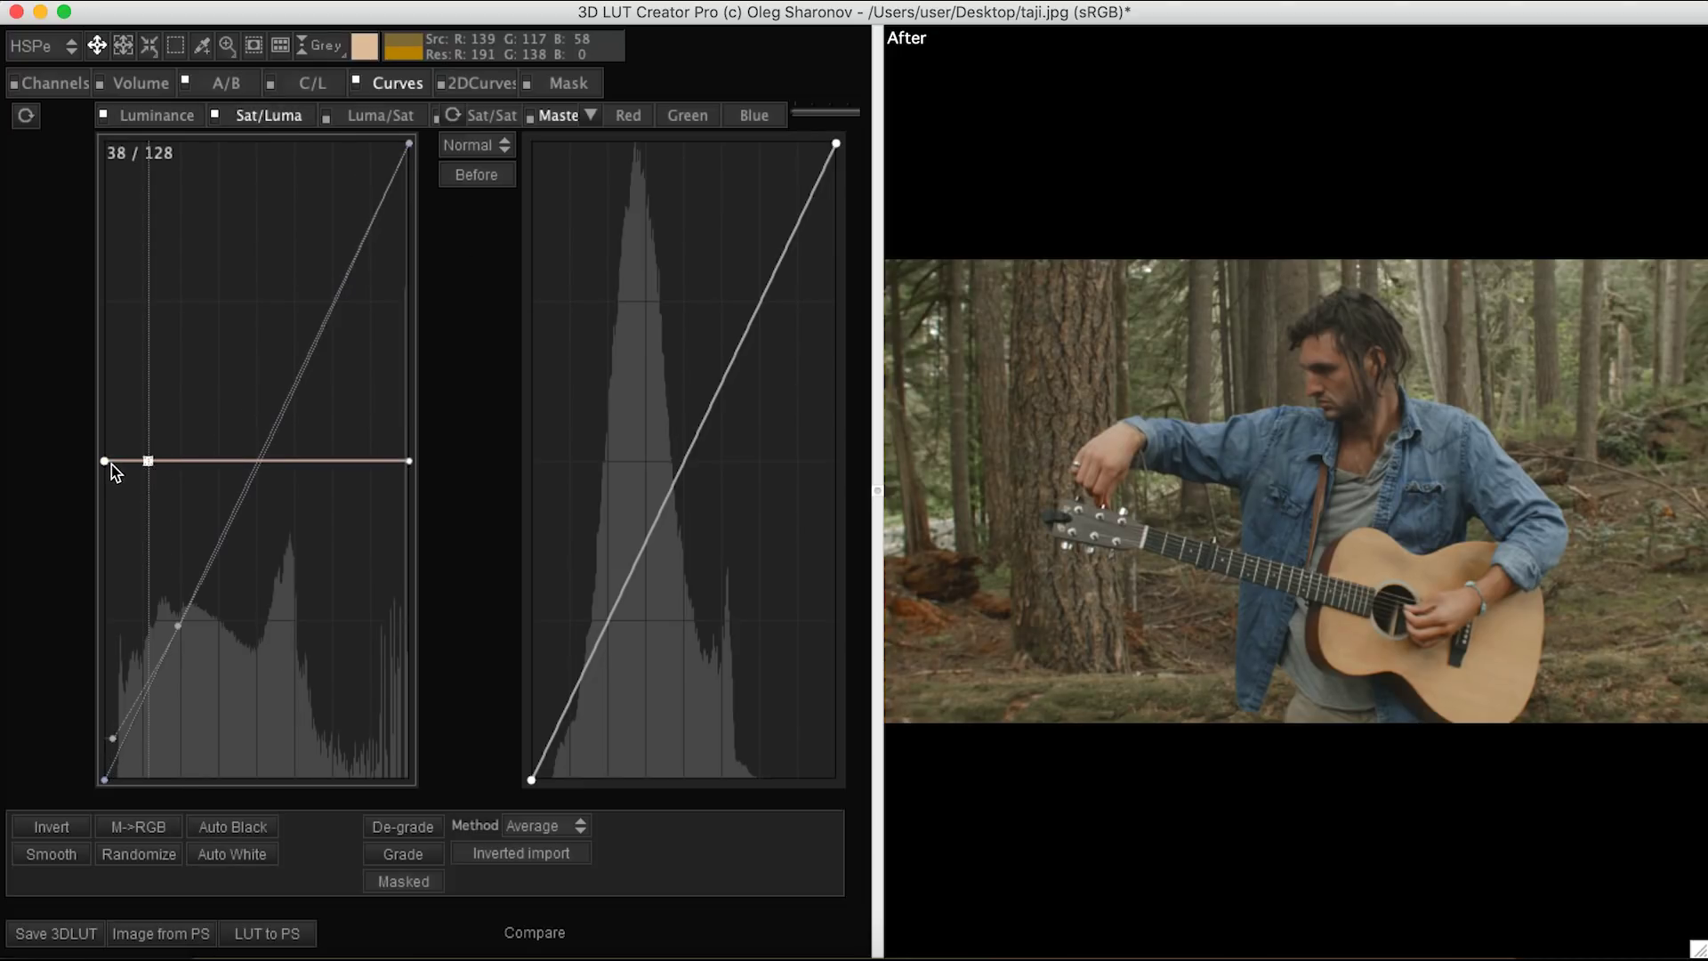
# Desaturate shadows on Sat/Luma, darken low-saturation colours on Luma/Sat, and add a Luminance point at 111/121.
pyautogui.moveTo(106, 461); pyautogui.dragTo(105, 553)
pyautogui.click(243, 442)
pyautogui.press('Tab')
pyautogui.moveTo(180, 461); pyautogui.dragTo(101, 461)
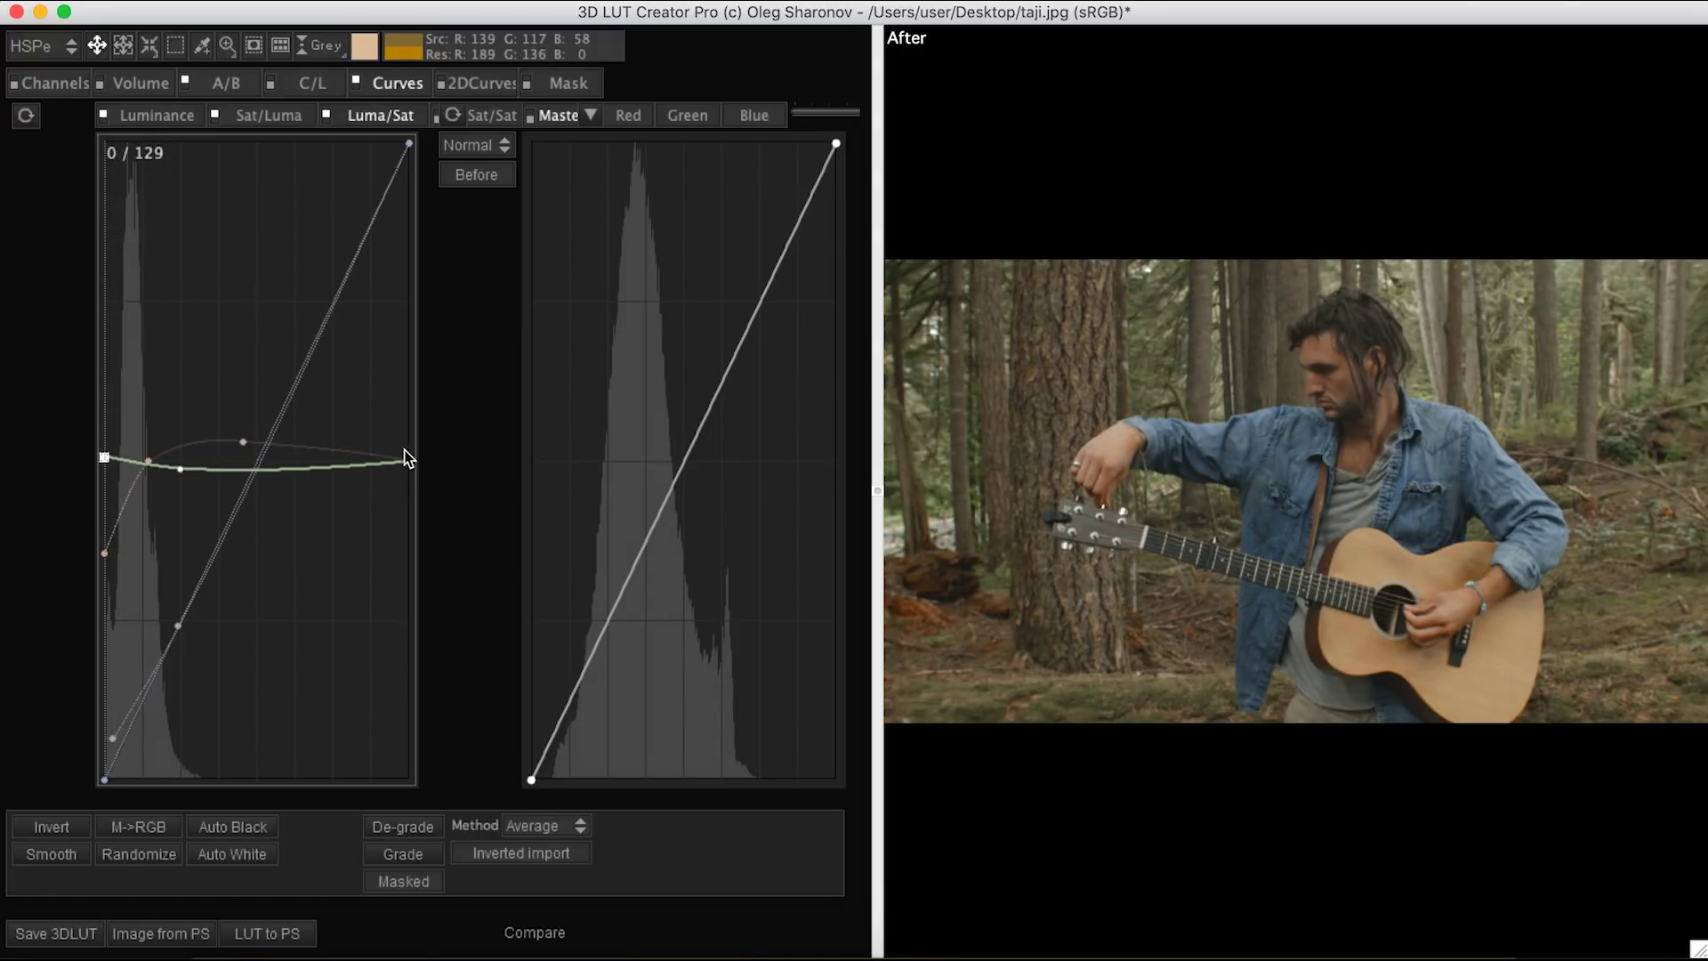
pyautogui.moveTo(258, 485); pyautogui.dragTo(285, 473)
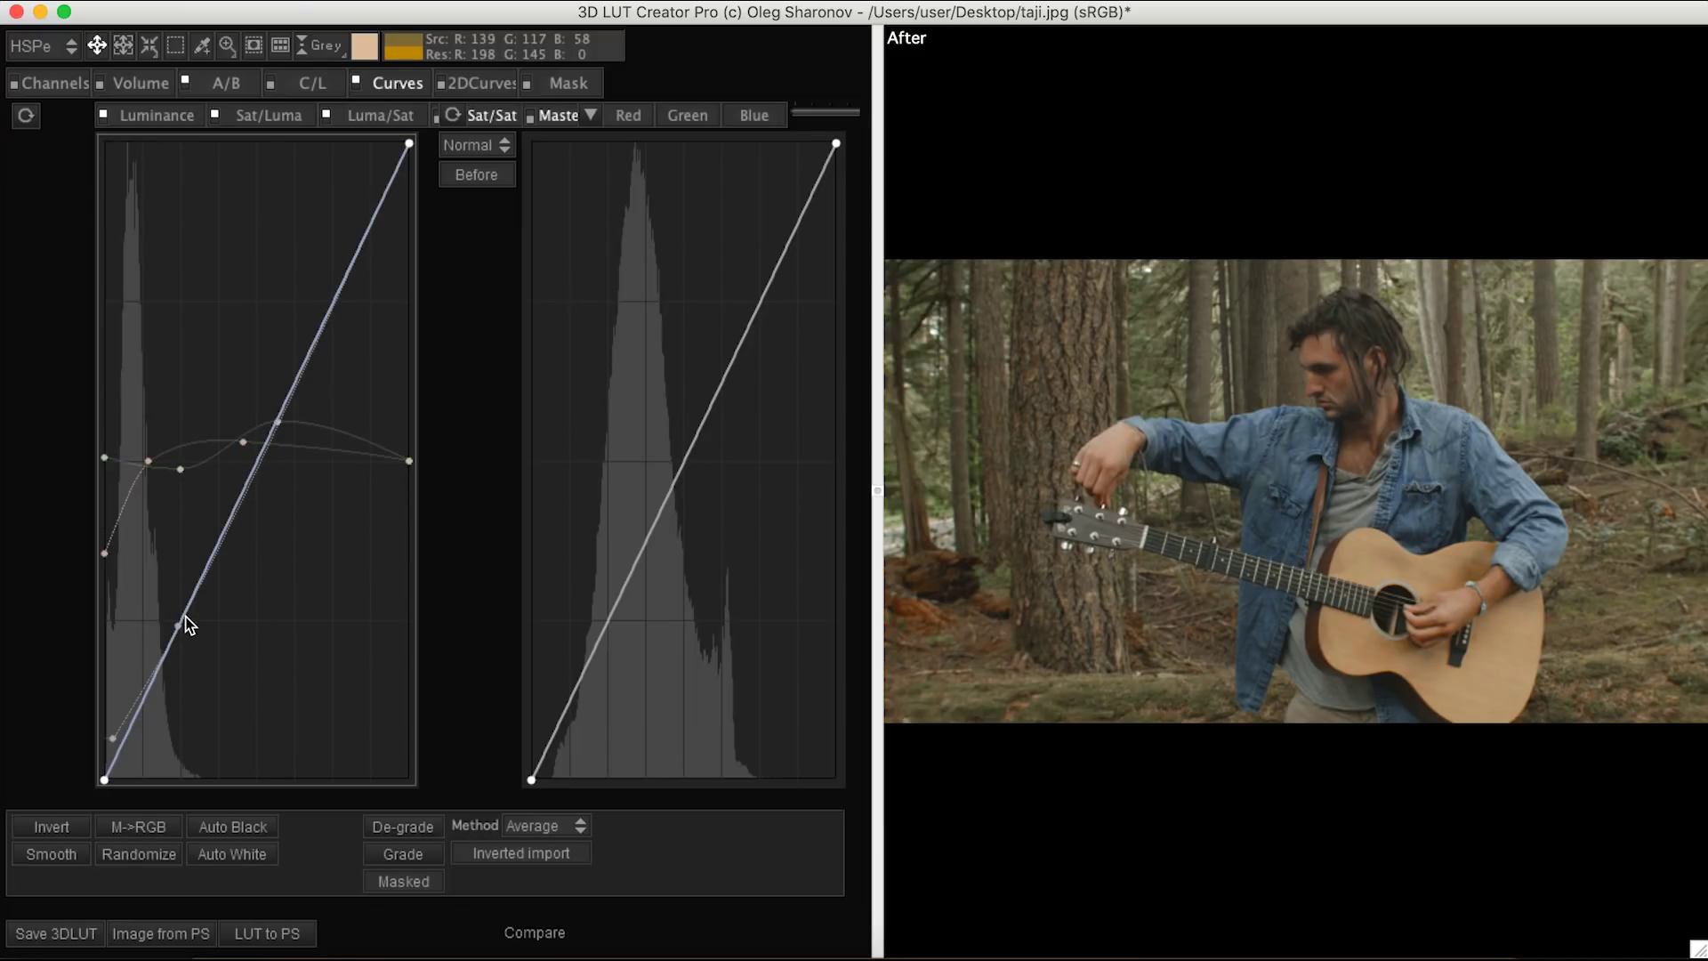
pyautogui.click(278, 421)
pyautogui.moveTo(104, 457); pyautogui.dragTo(93, 500)
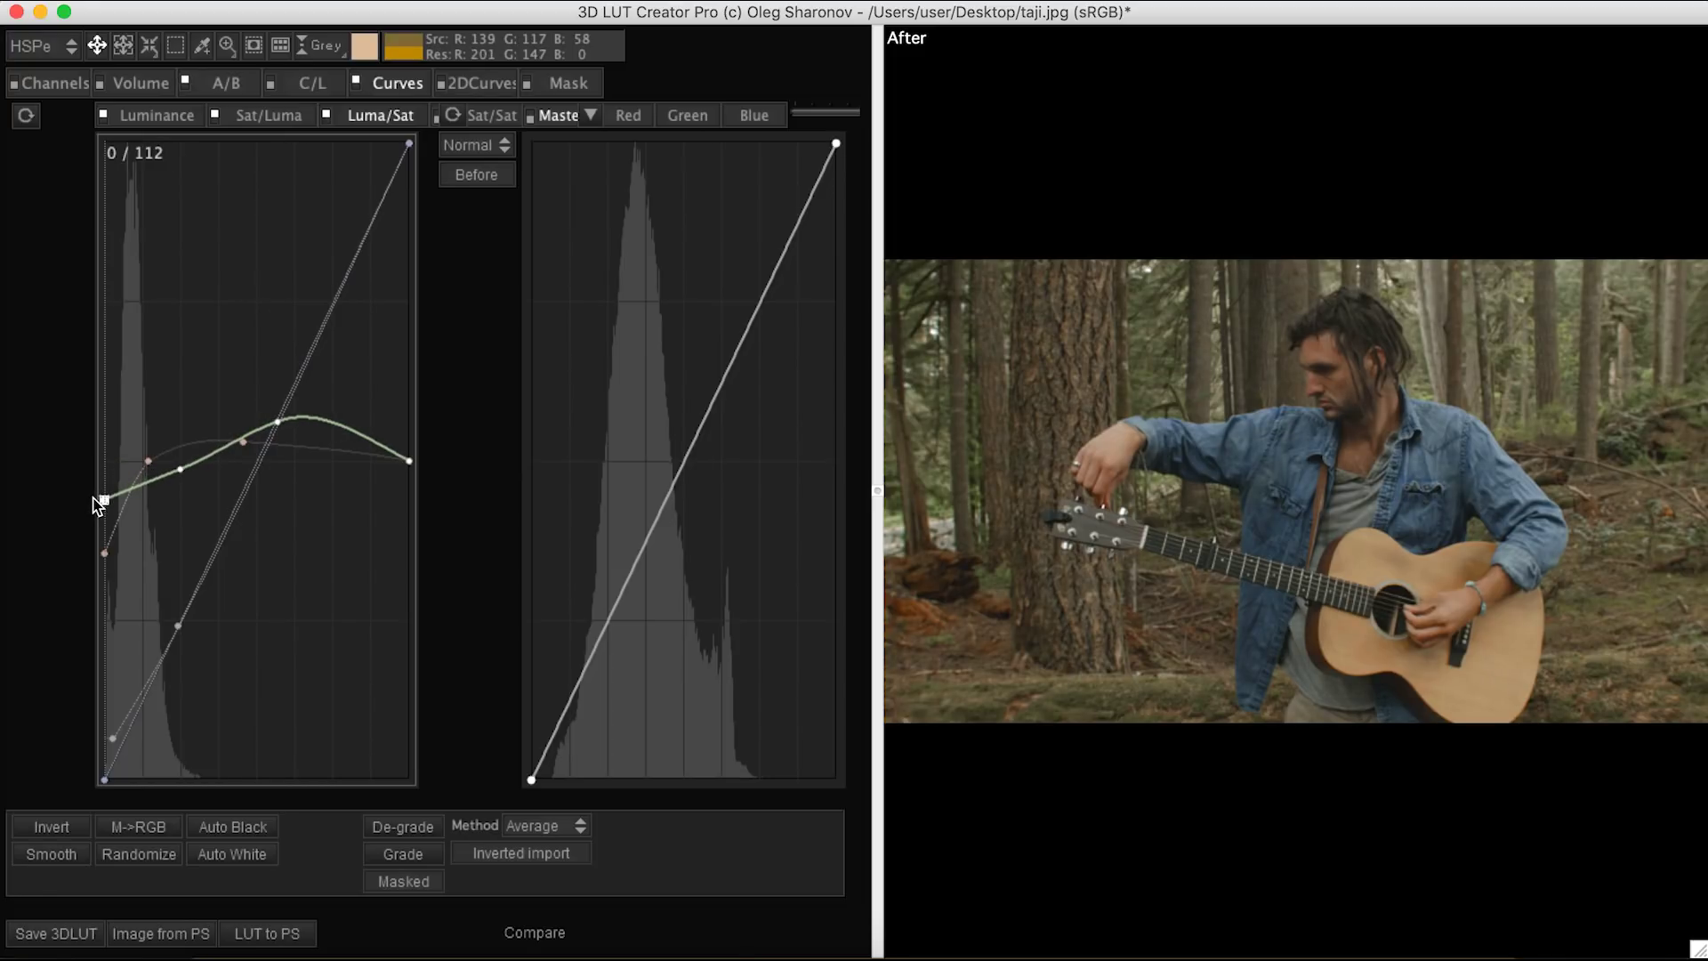
pyautogui.click(158, 115)
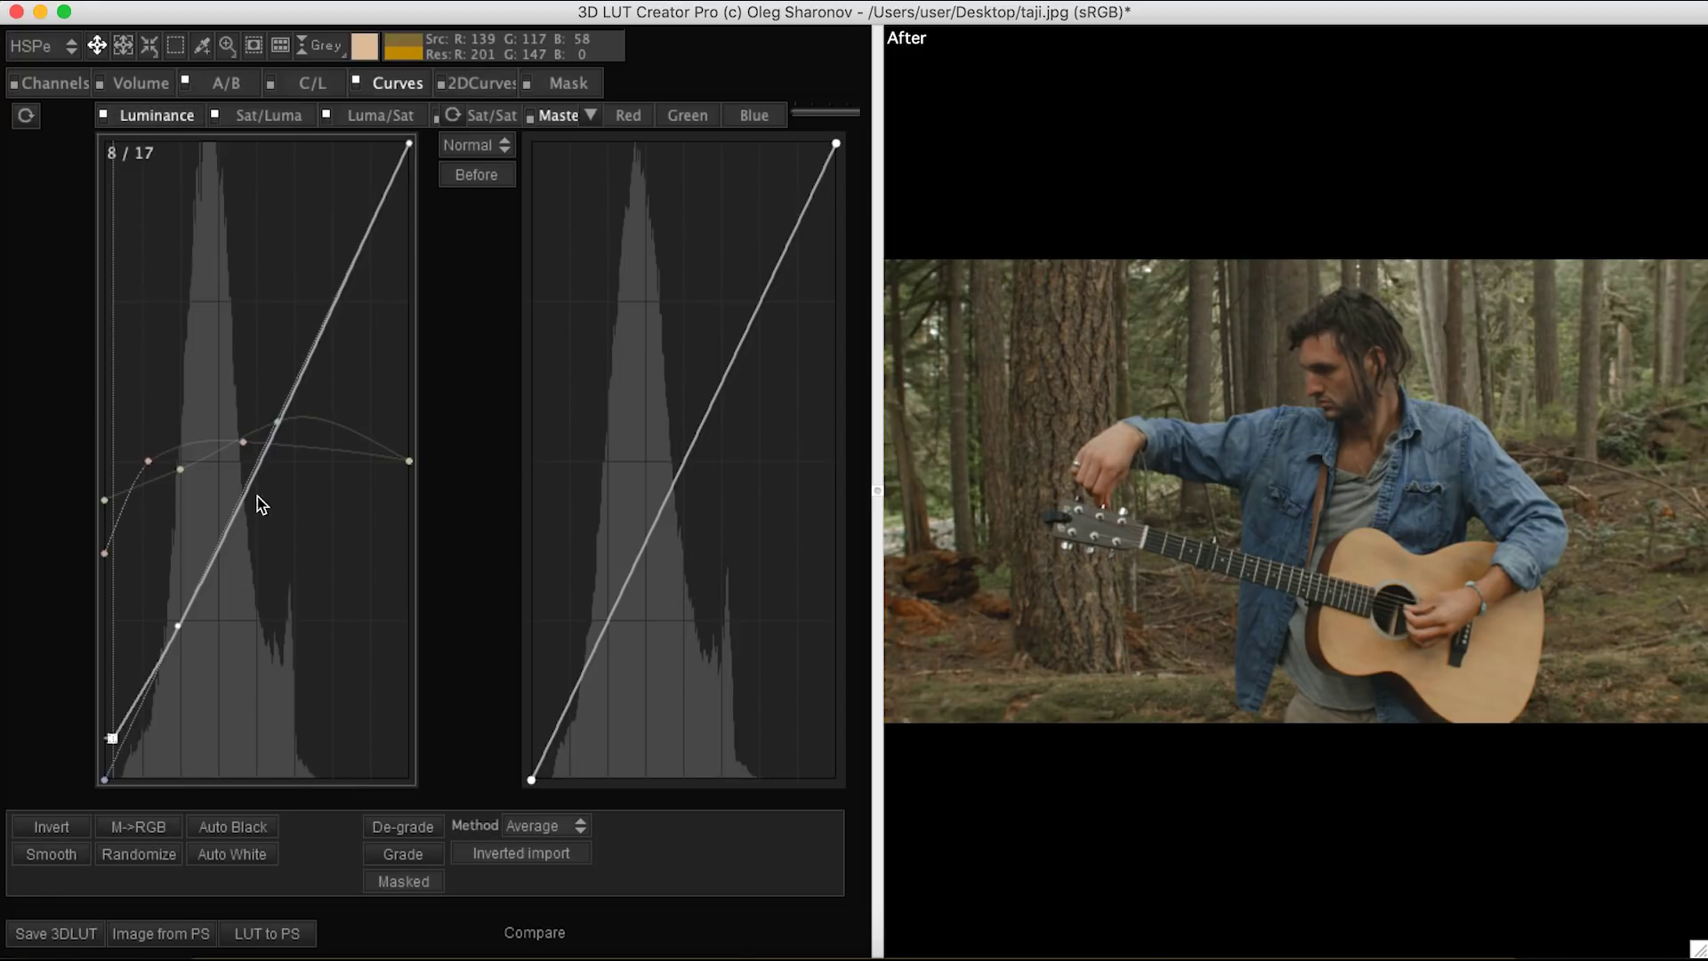
pyautogui.moveTo(249, 485); pyautogui.dragTo(254, 462)
# Lower the Luminance white point to 255/241 and view the shot as Before/After side by side.
pyautogui.moveTo(413, 147); pyautogui.dragTo(418, 177)
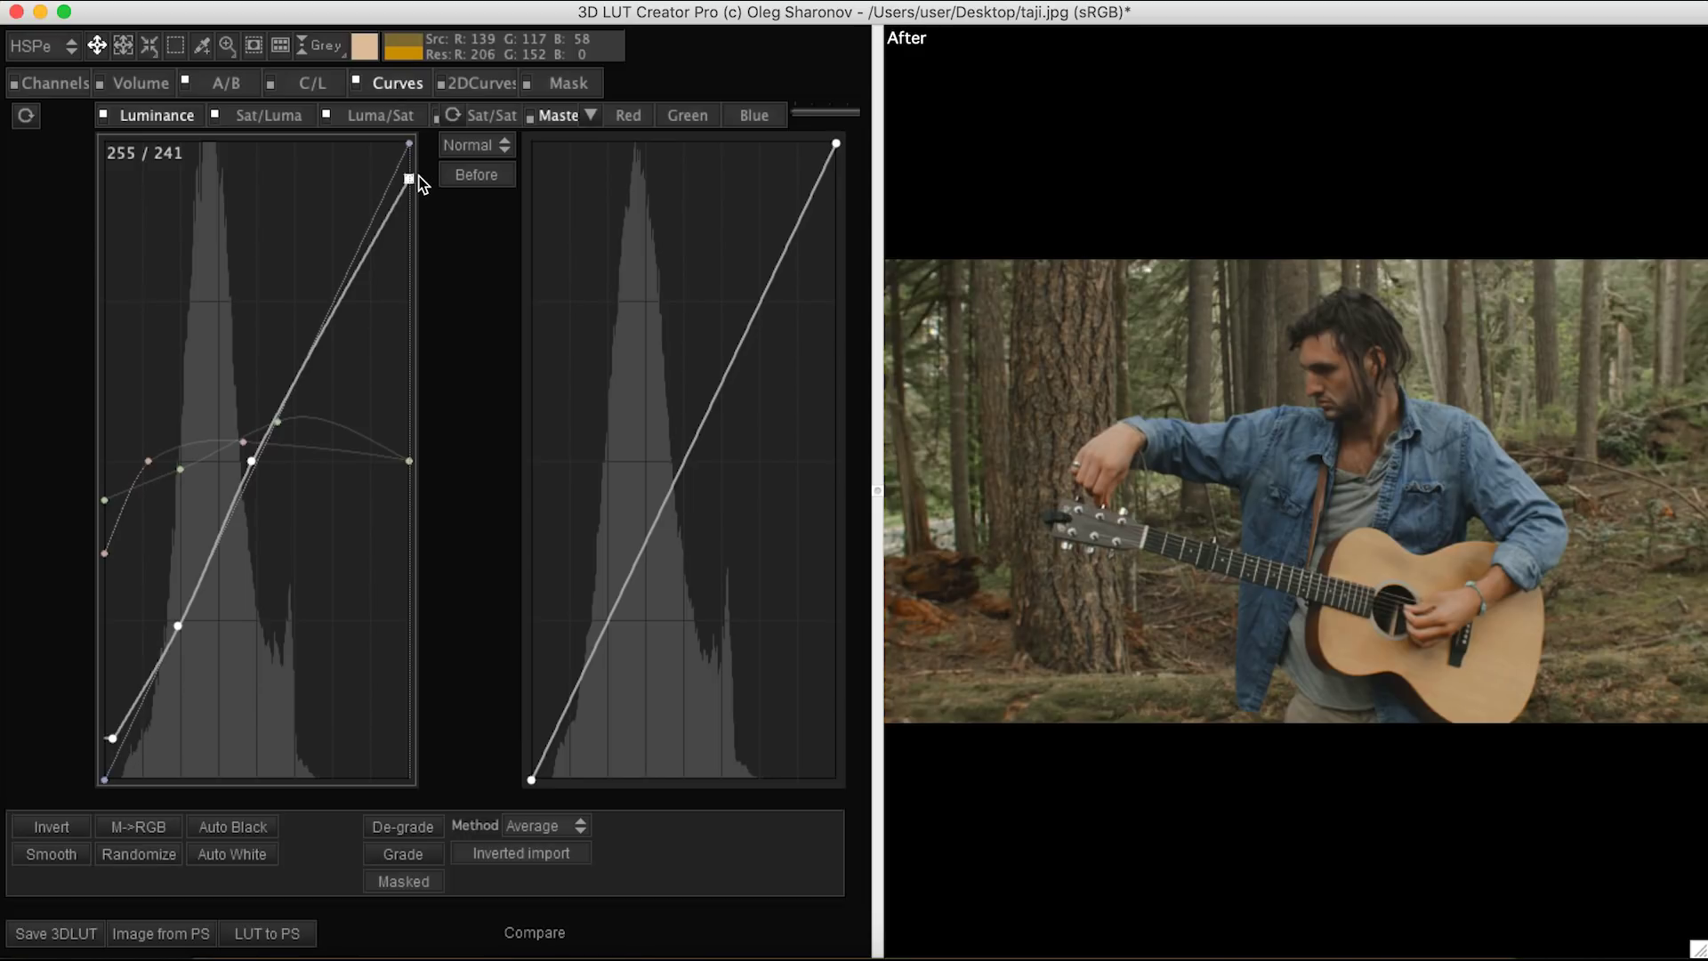
pyautogui.press('c')
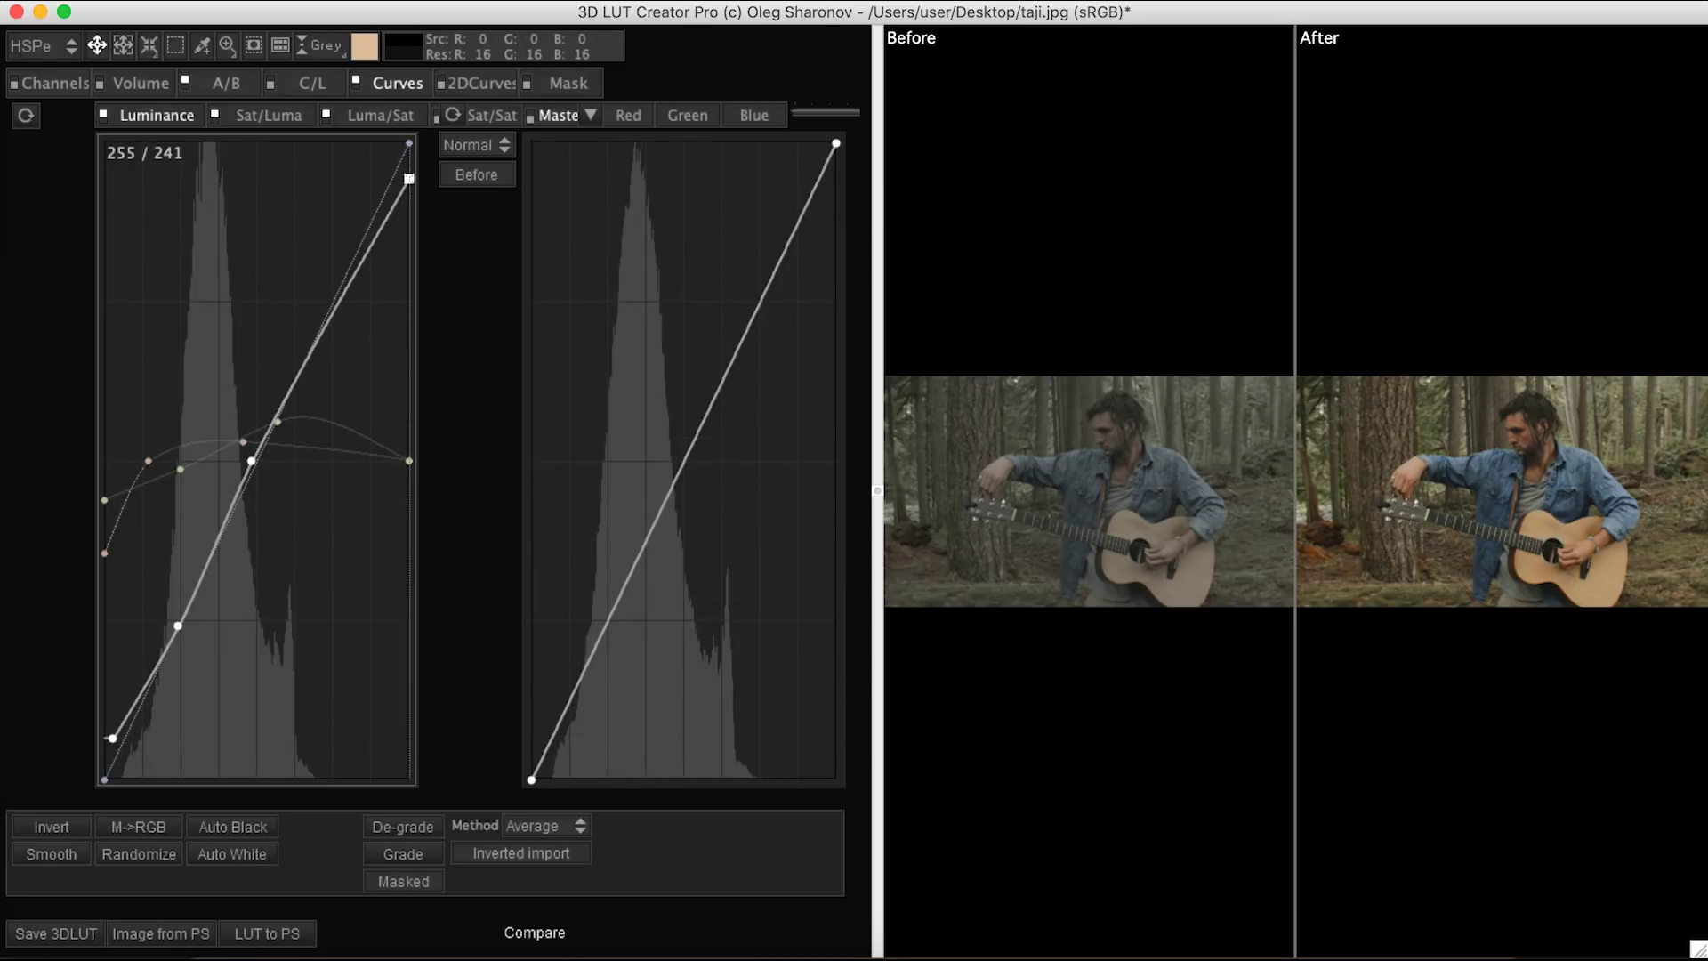
# Export the grade as a *.cube LUT named 'Forest Bmpcc warm' in the Free LUTS folder.
pyautogui.click(227, 0)
pyautogui.moveTo(312, 392)
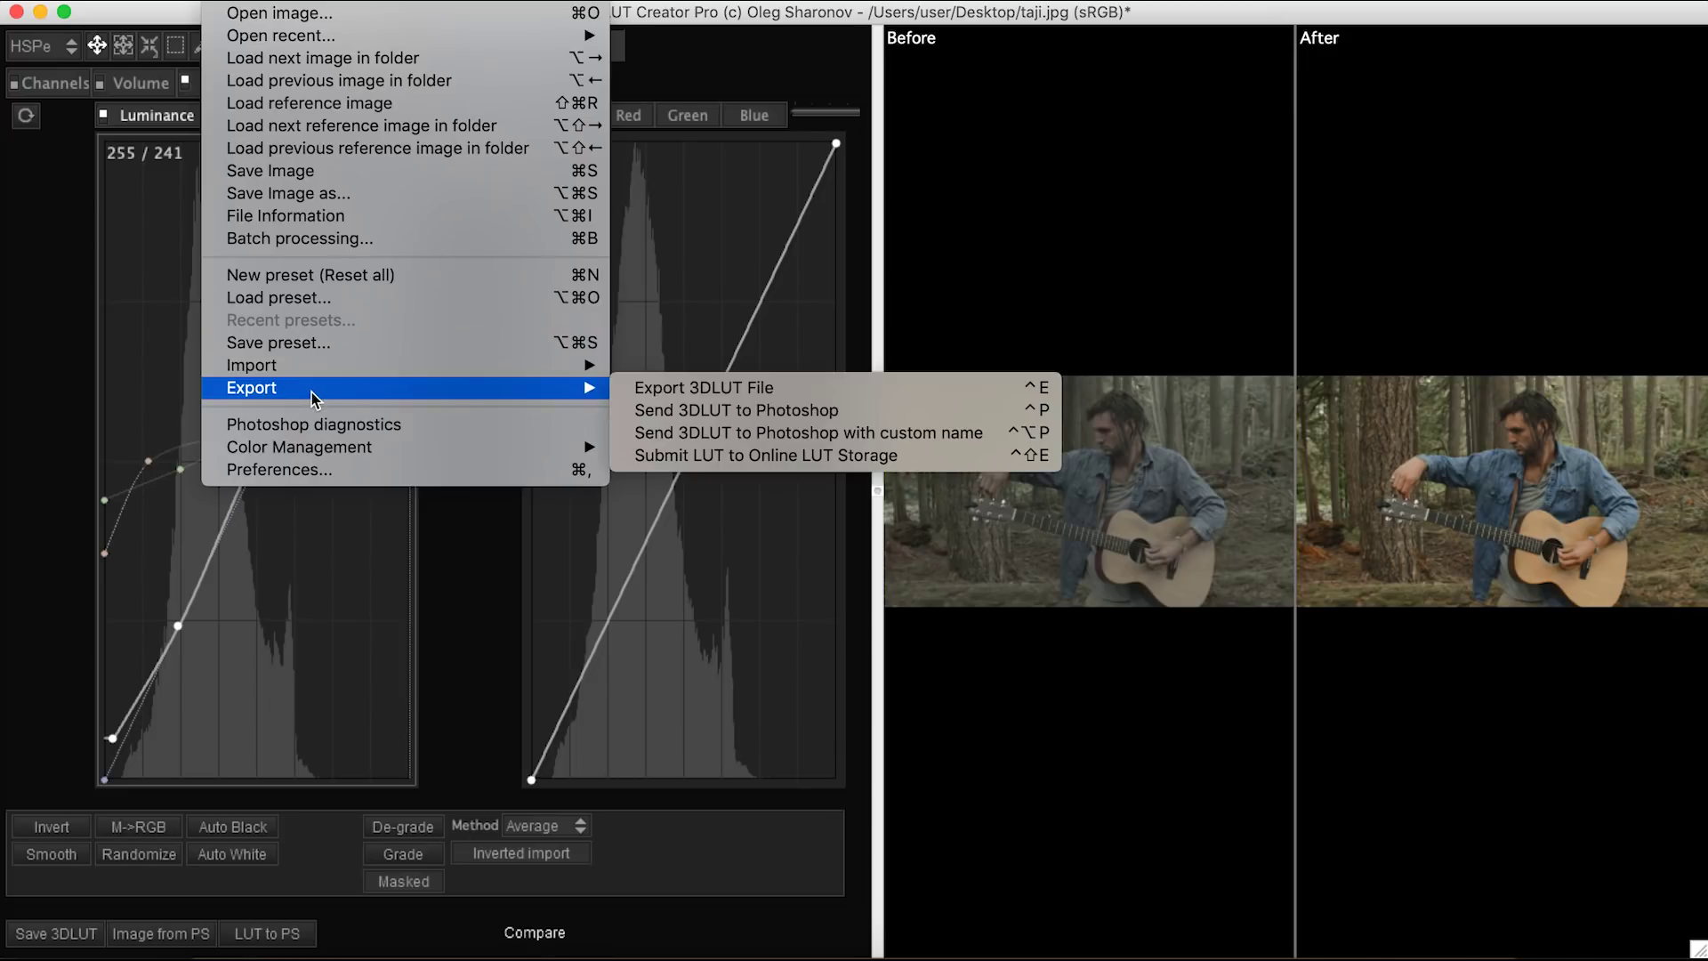
pyautogui.click(686, 391)
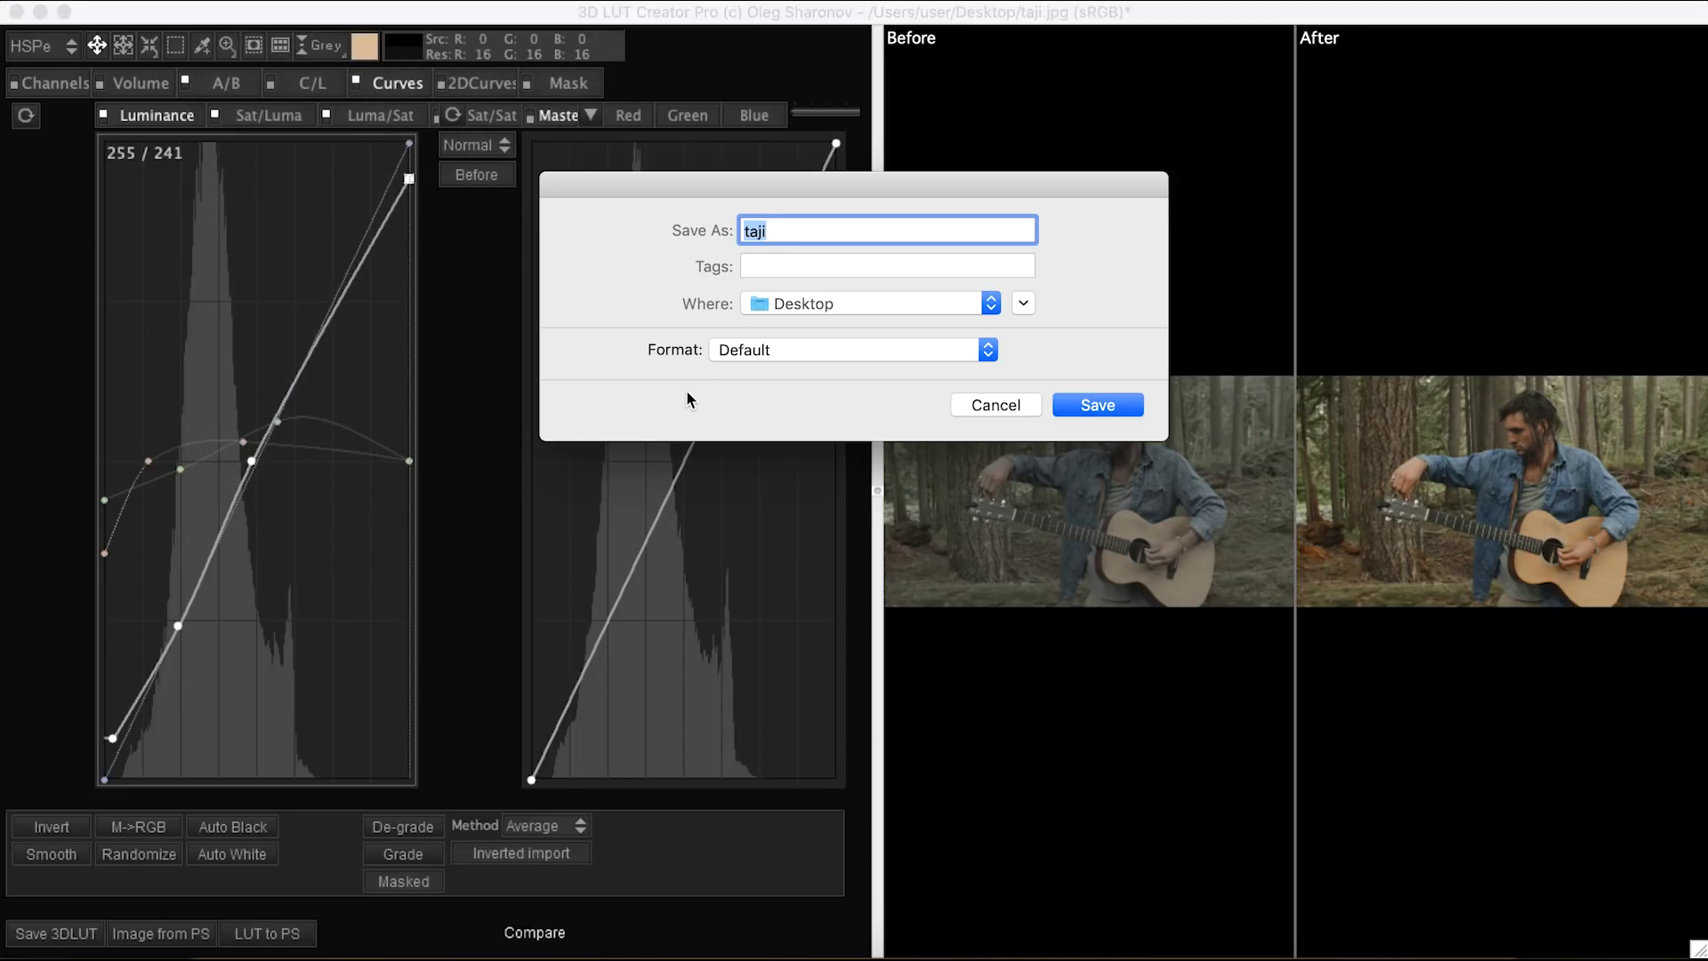
pyautogui.click(872, 349)
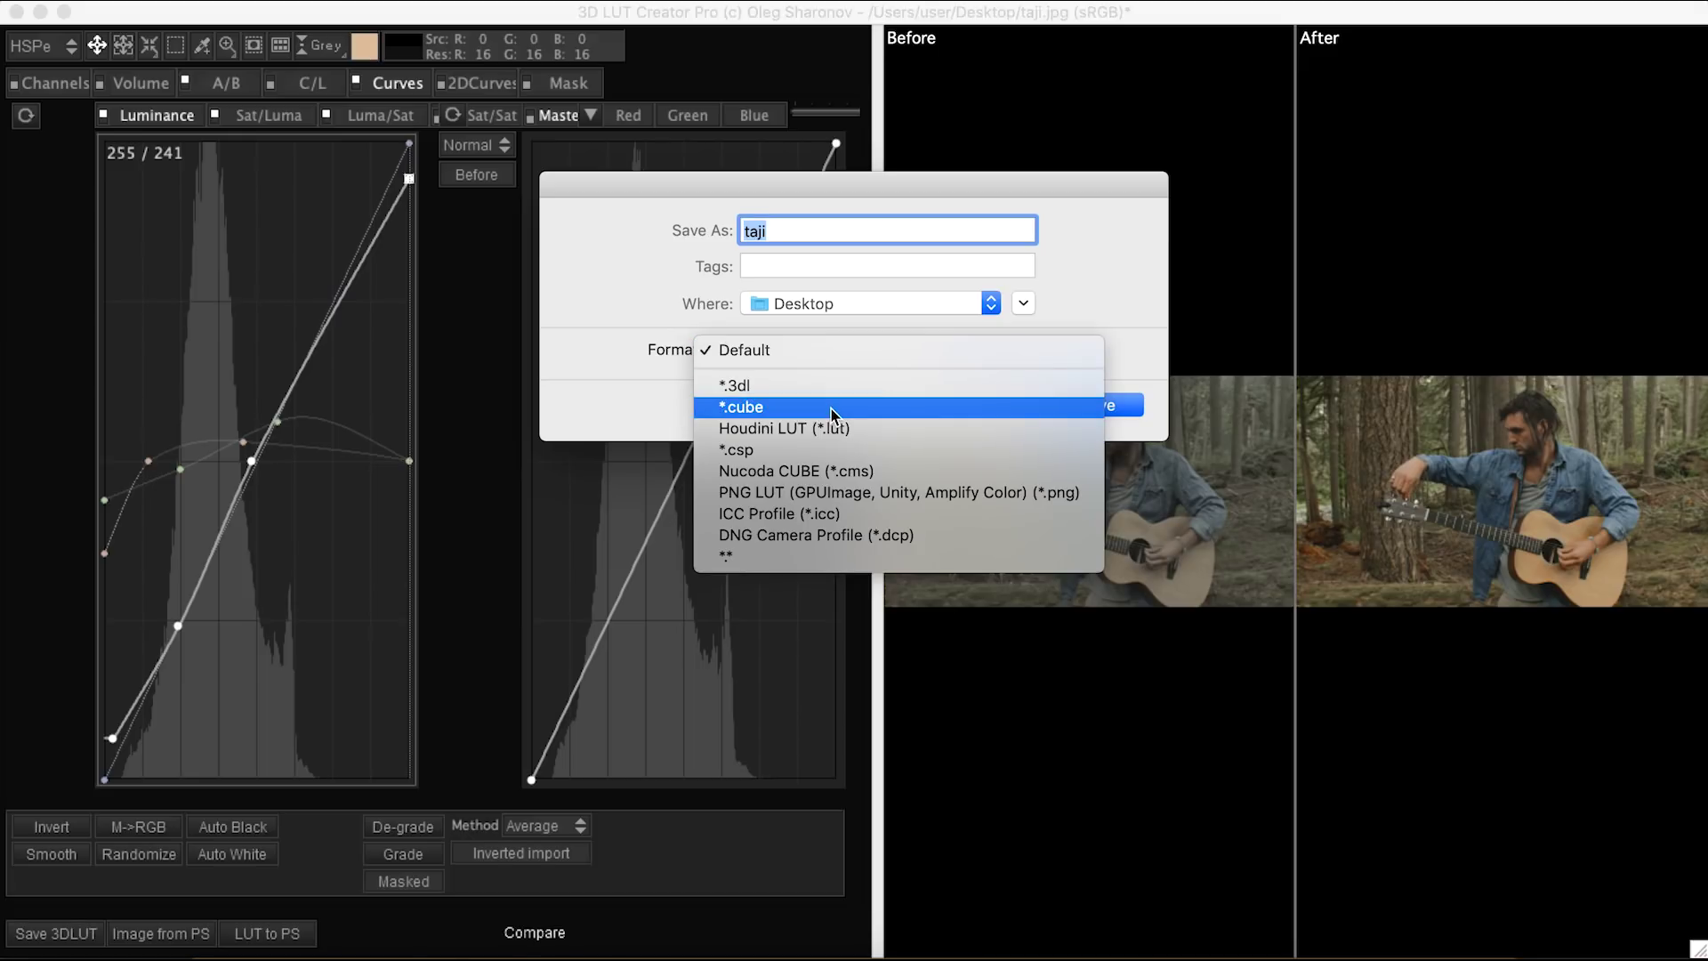
pyautogui.click(831, 408)
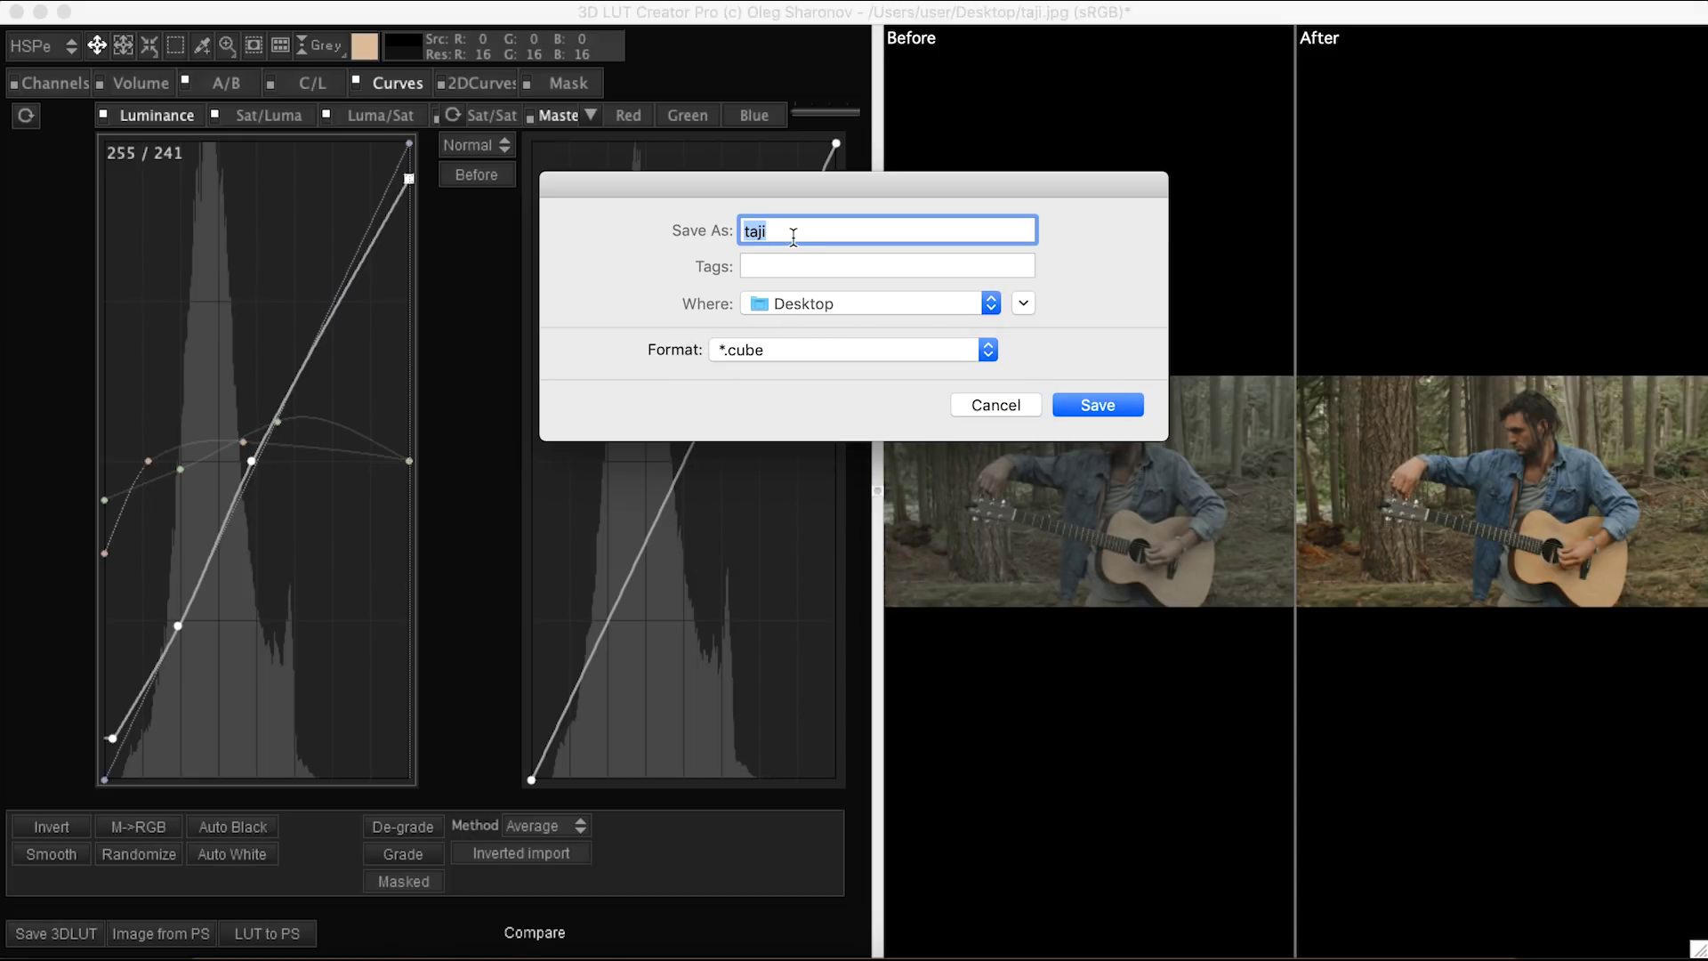
pyautogui.press('BackSpace')
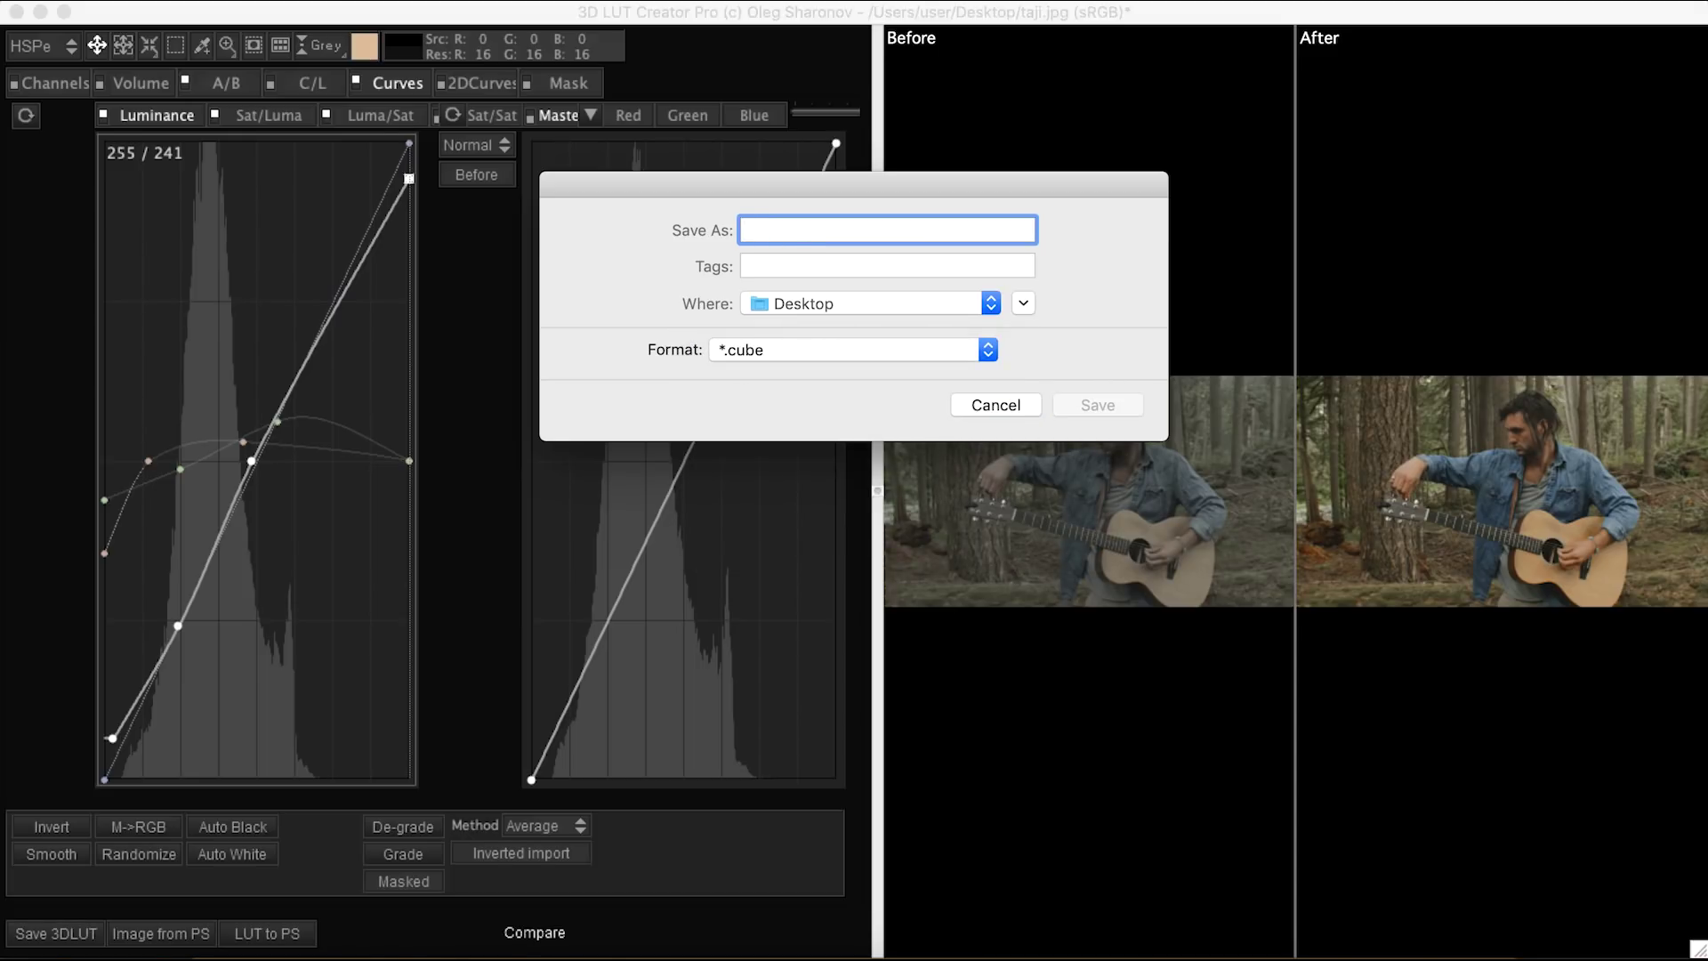
pyautogui.write('Fores')
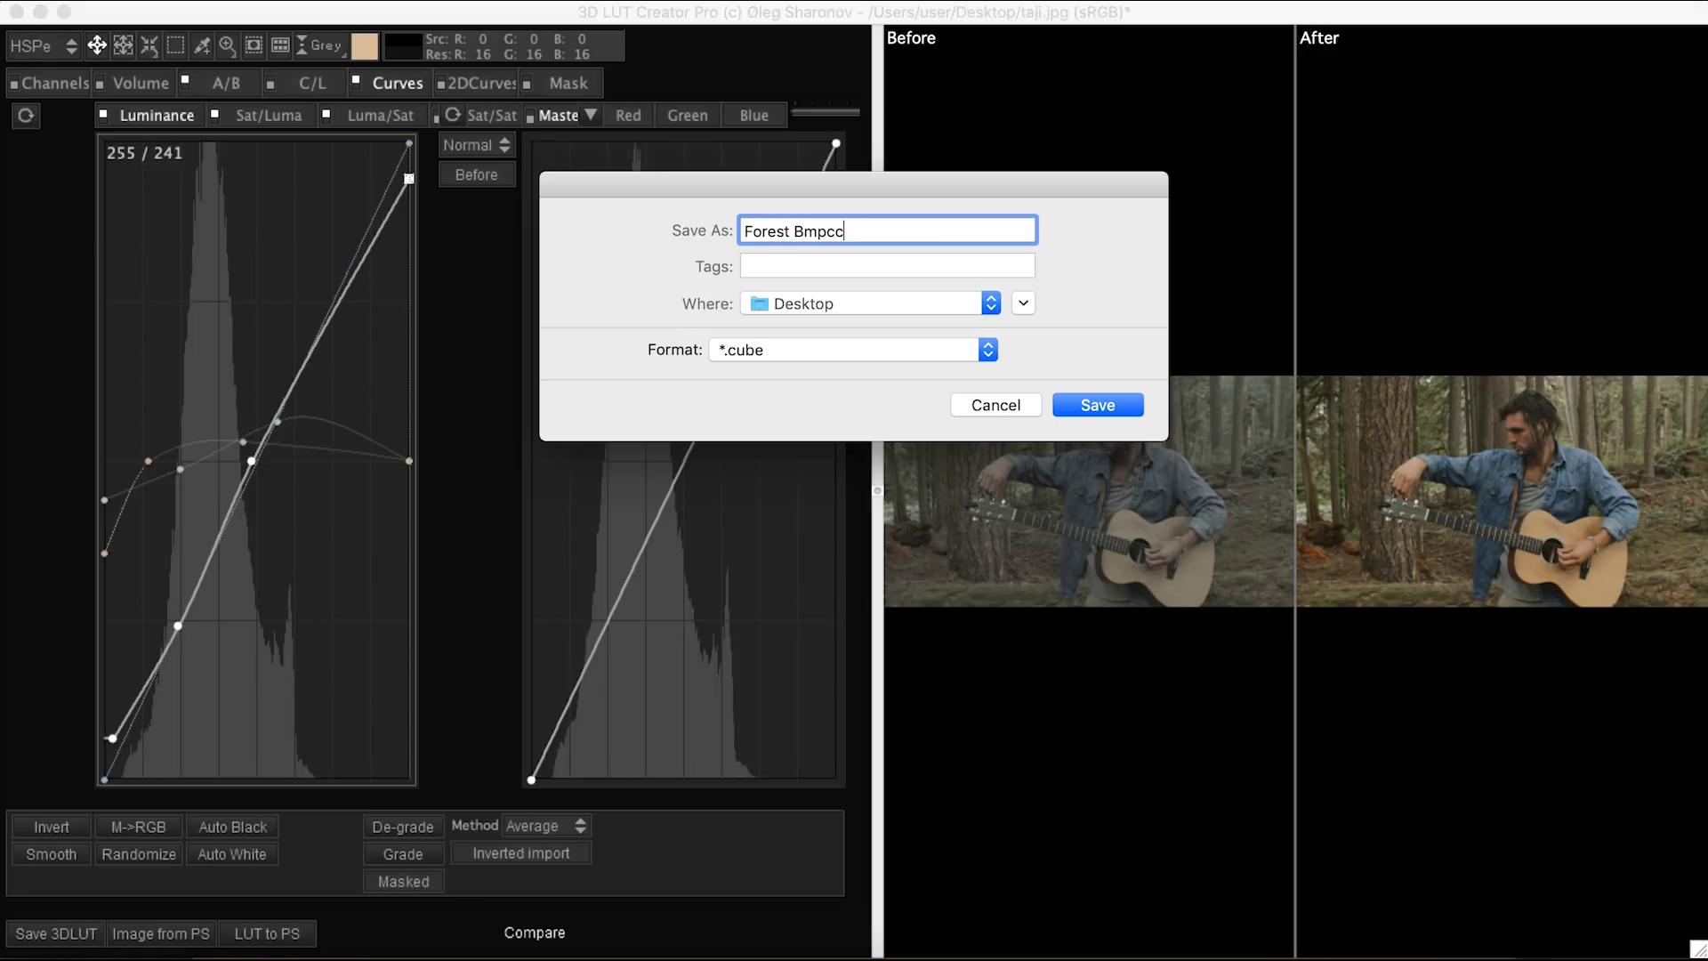
pyautogui.write('t Bmpcc wa')
pyautogui.write('rm')
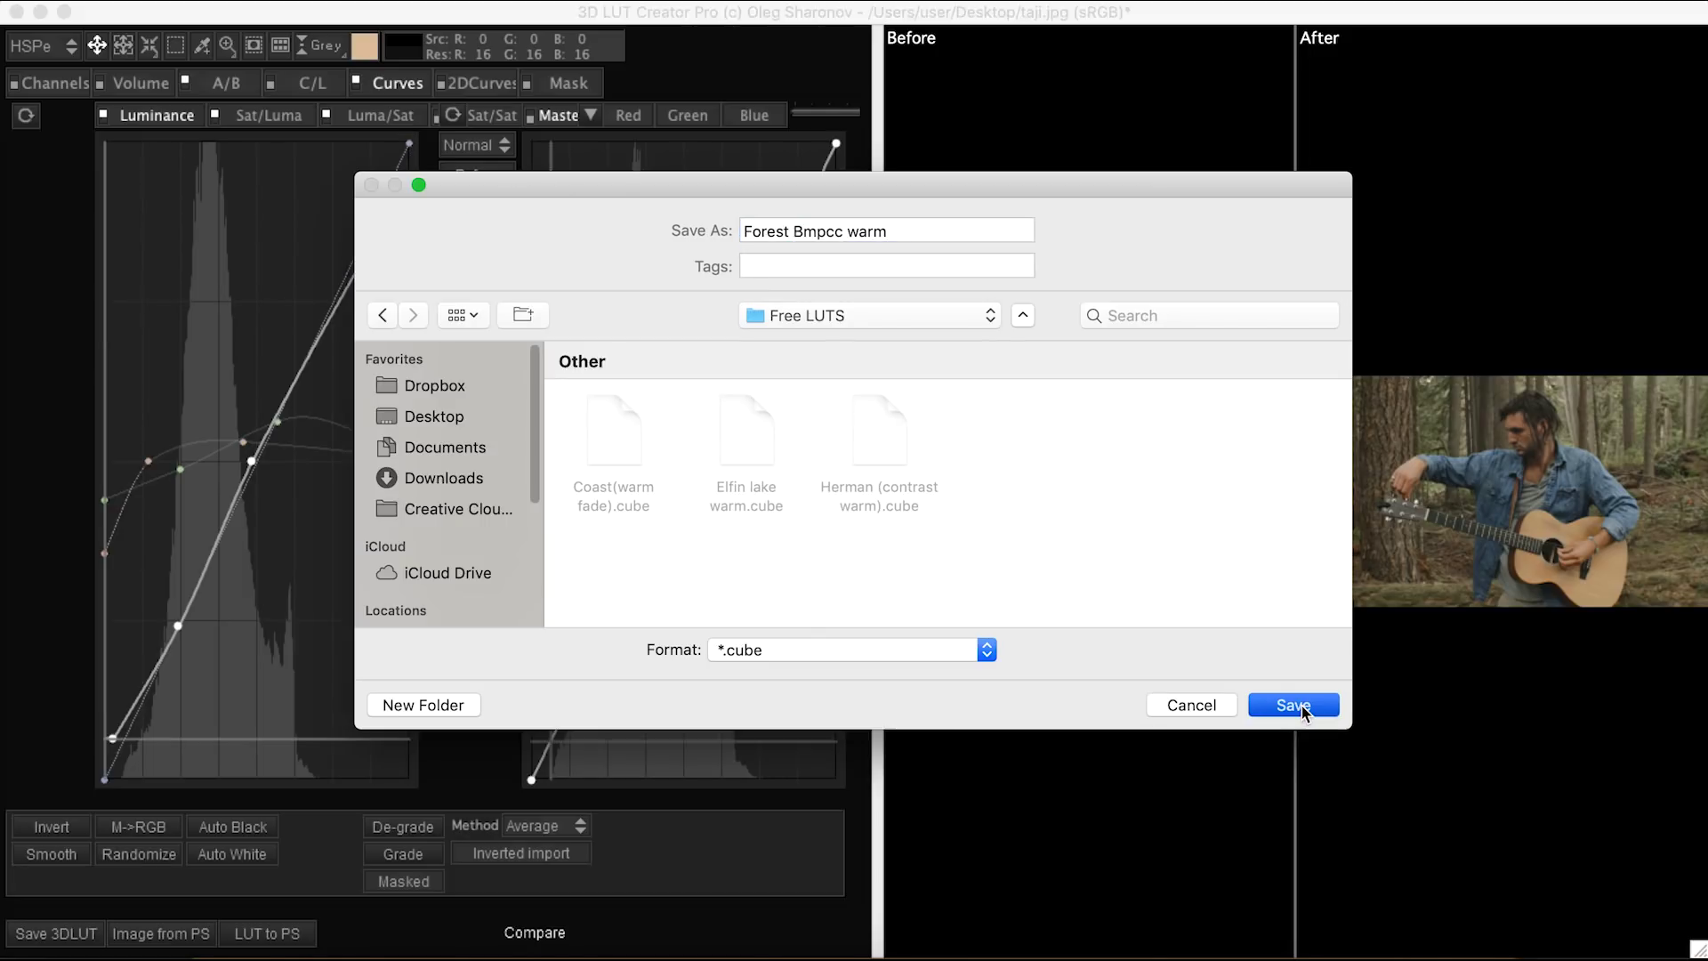
pyautogui.click(1302, 705)
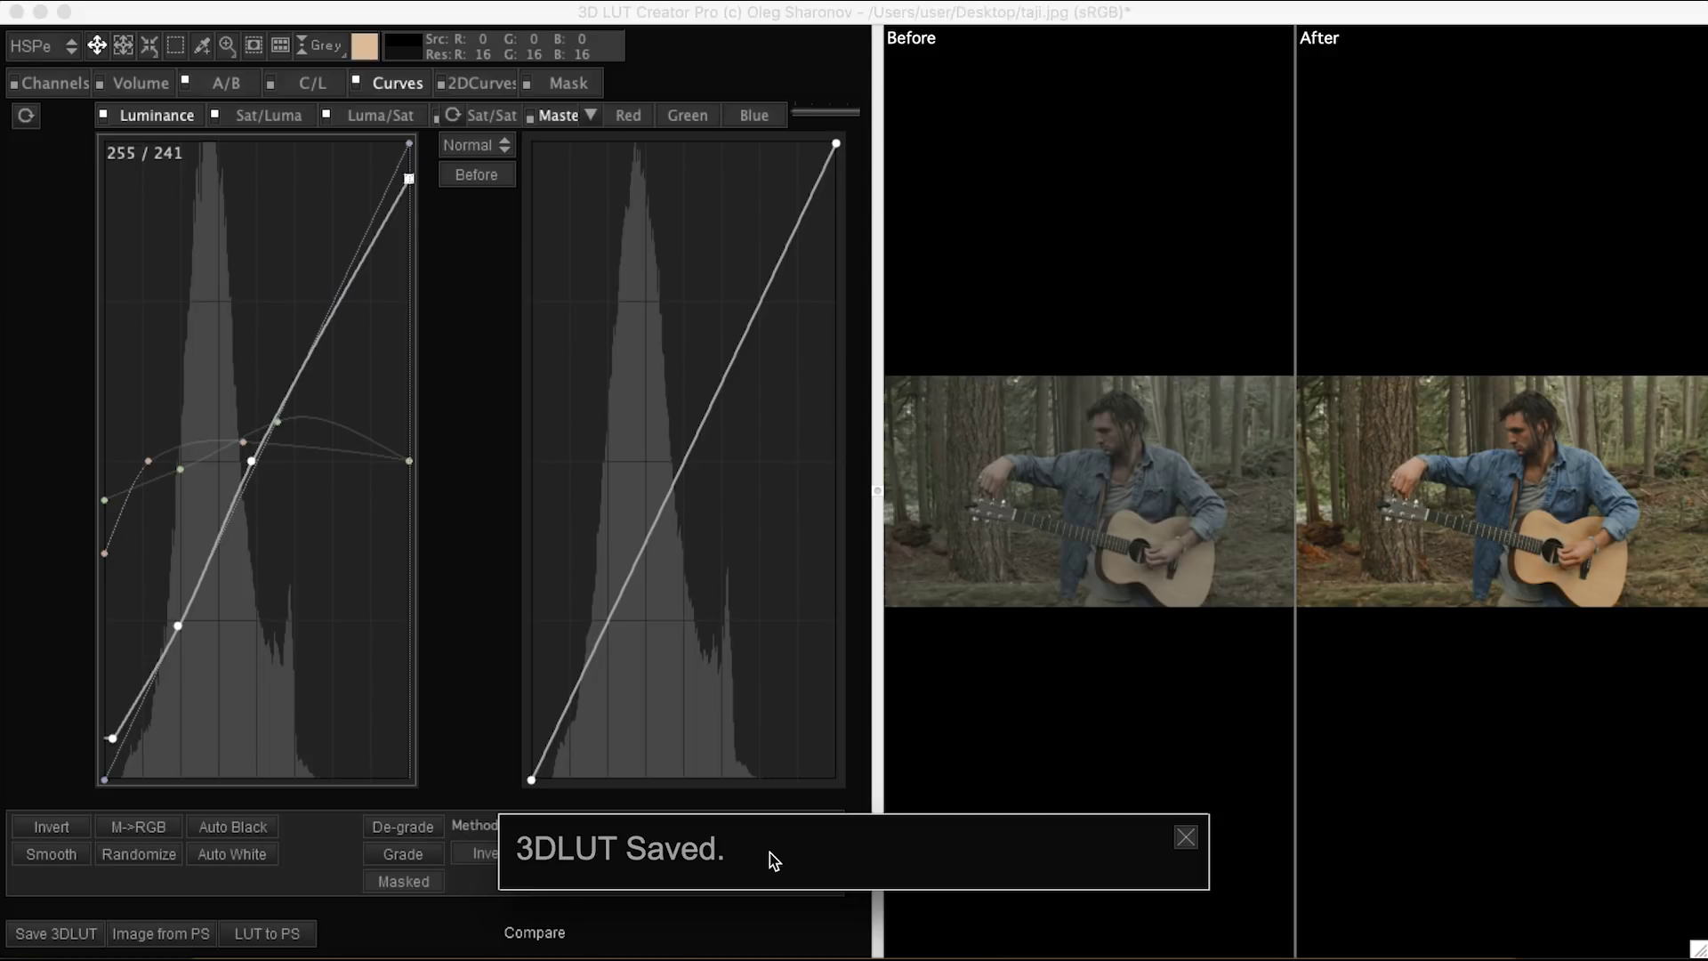
# In Premiere Pro, zoom out the timeline, park the playhead on the forest guitarist clip, and enlarge the monitor.
pyautogui.click(491, 954)
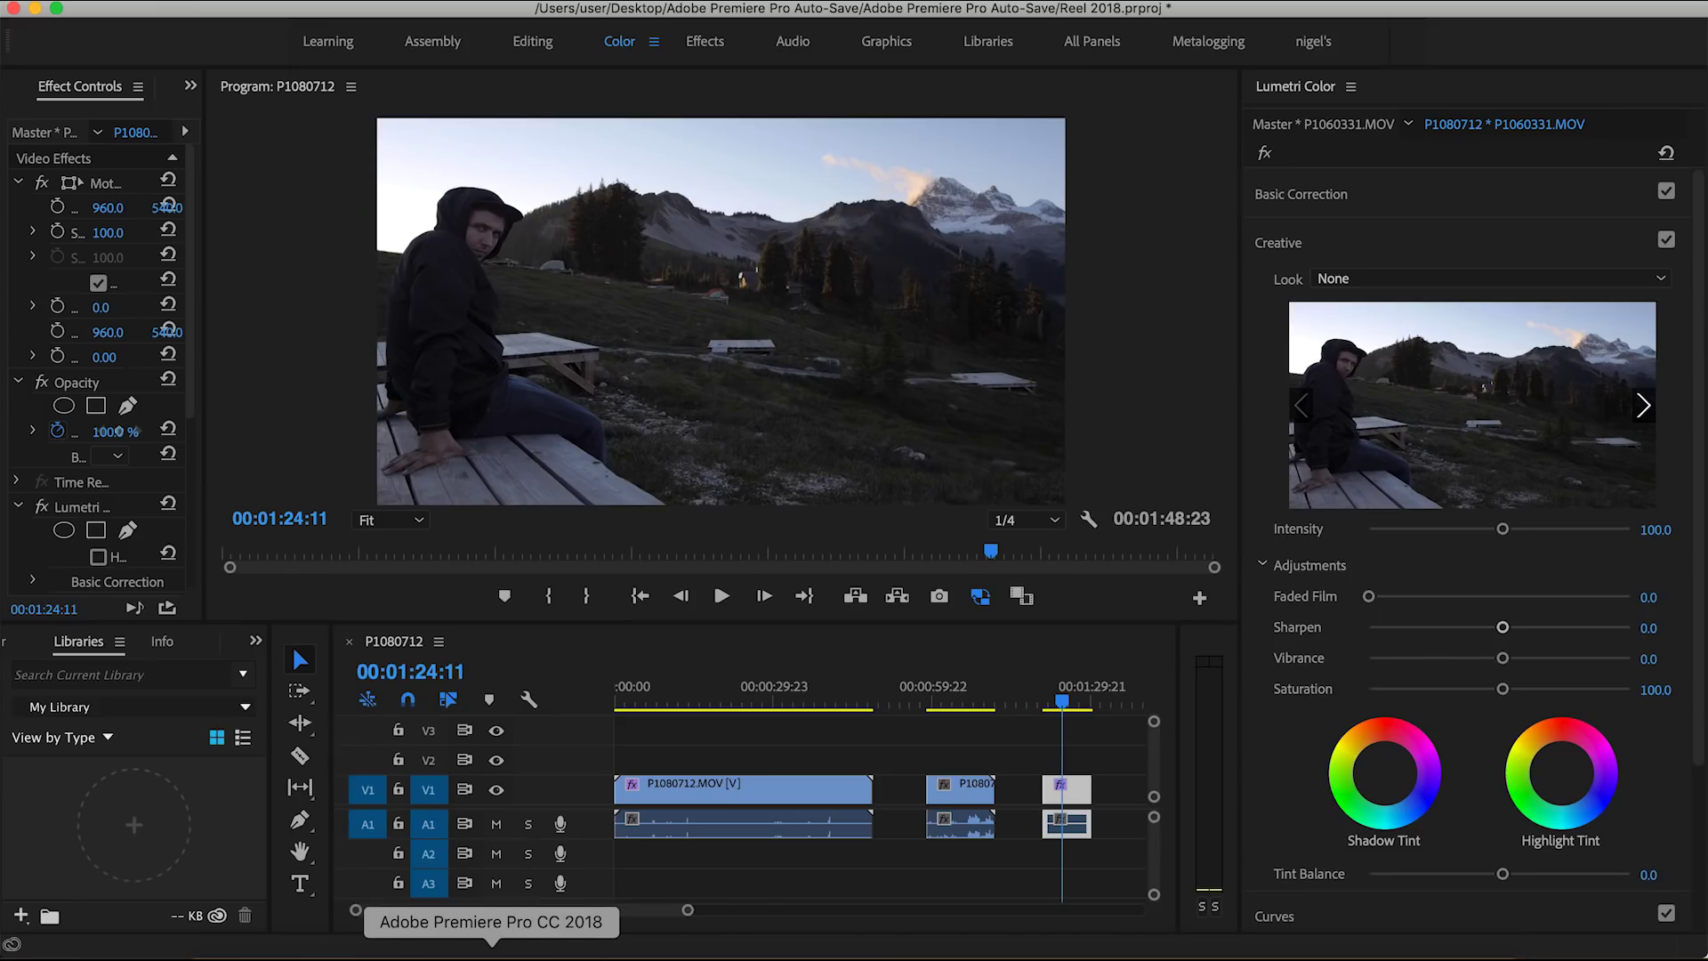
pyautogui.click(728, 701)
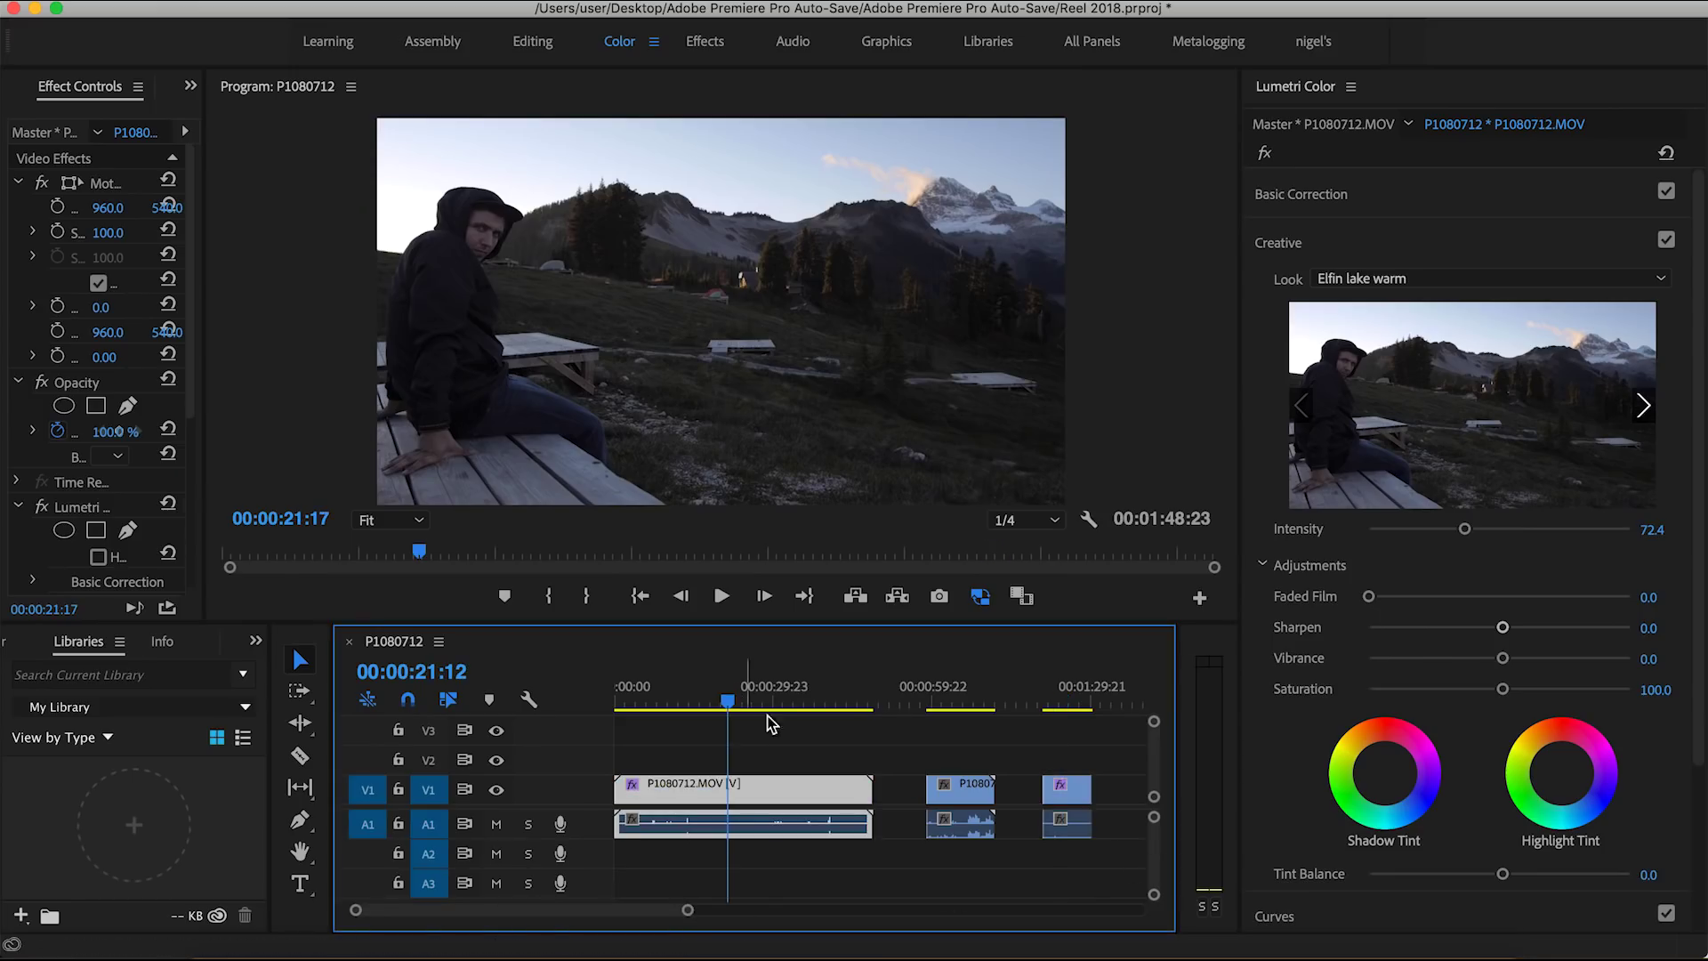
pyautogui.moveTo(688, 909); pyautogui.dragTo(792, 910)
pyautogui.click(801, 699)
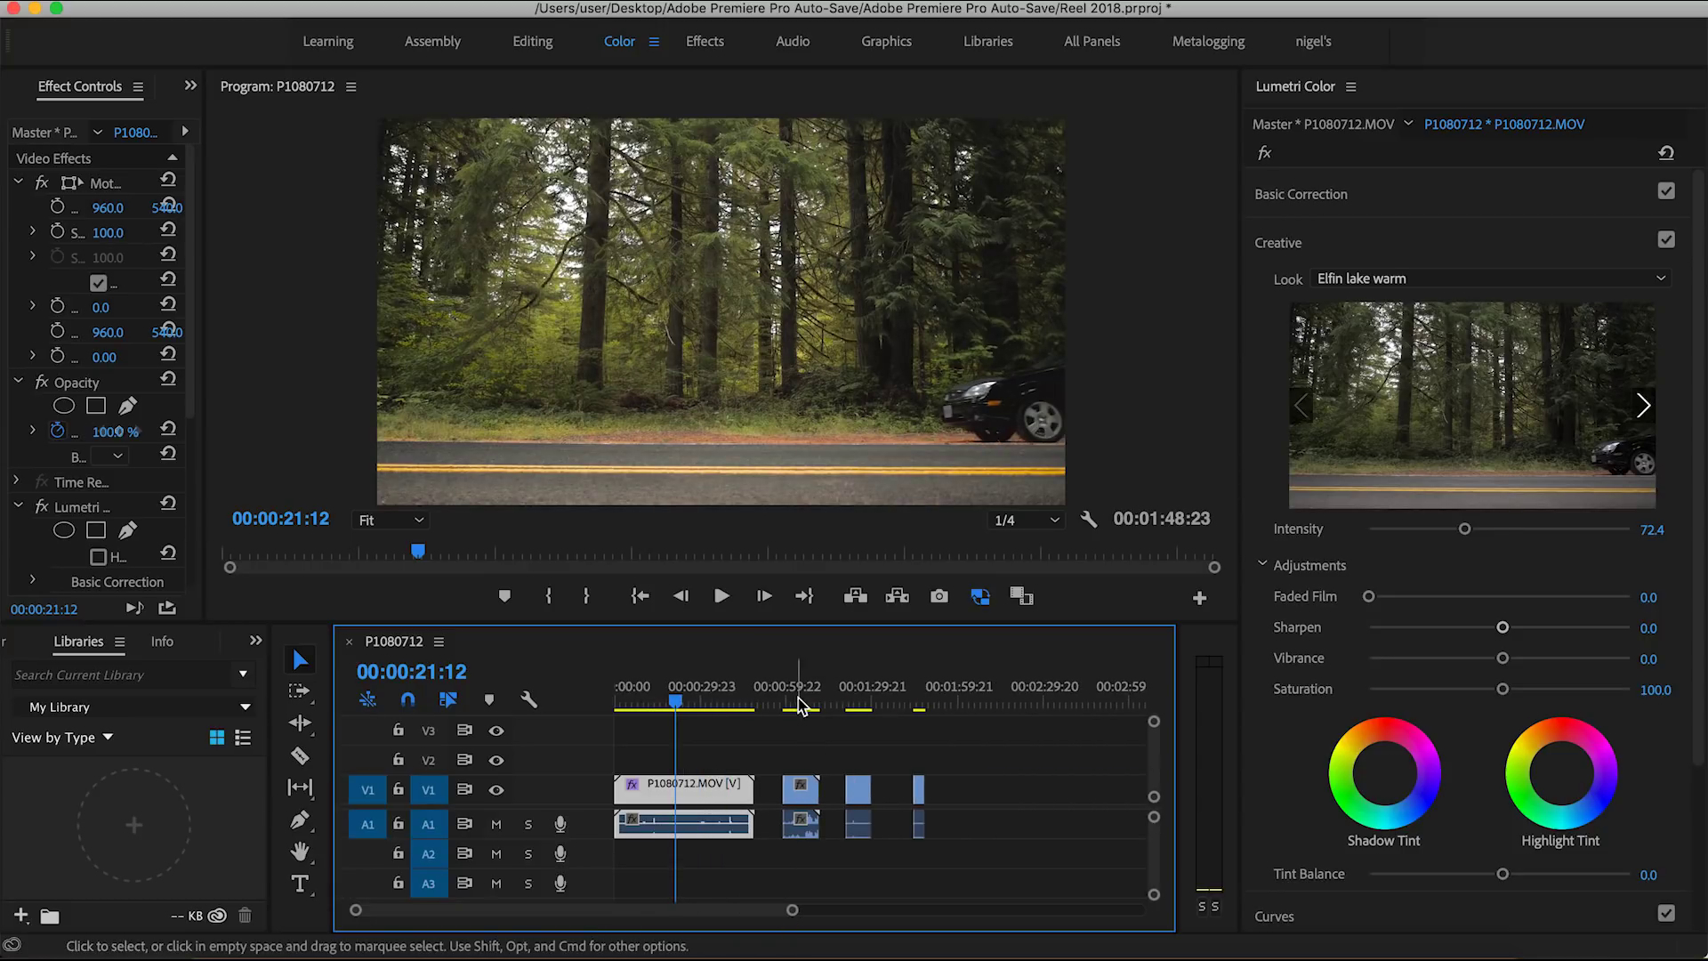
pyautogui.click(857, 700)
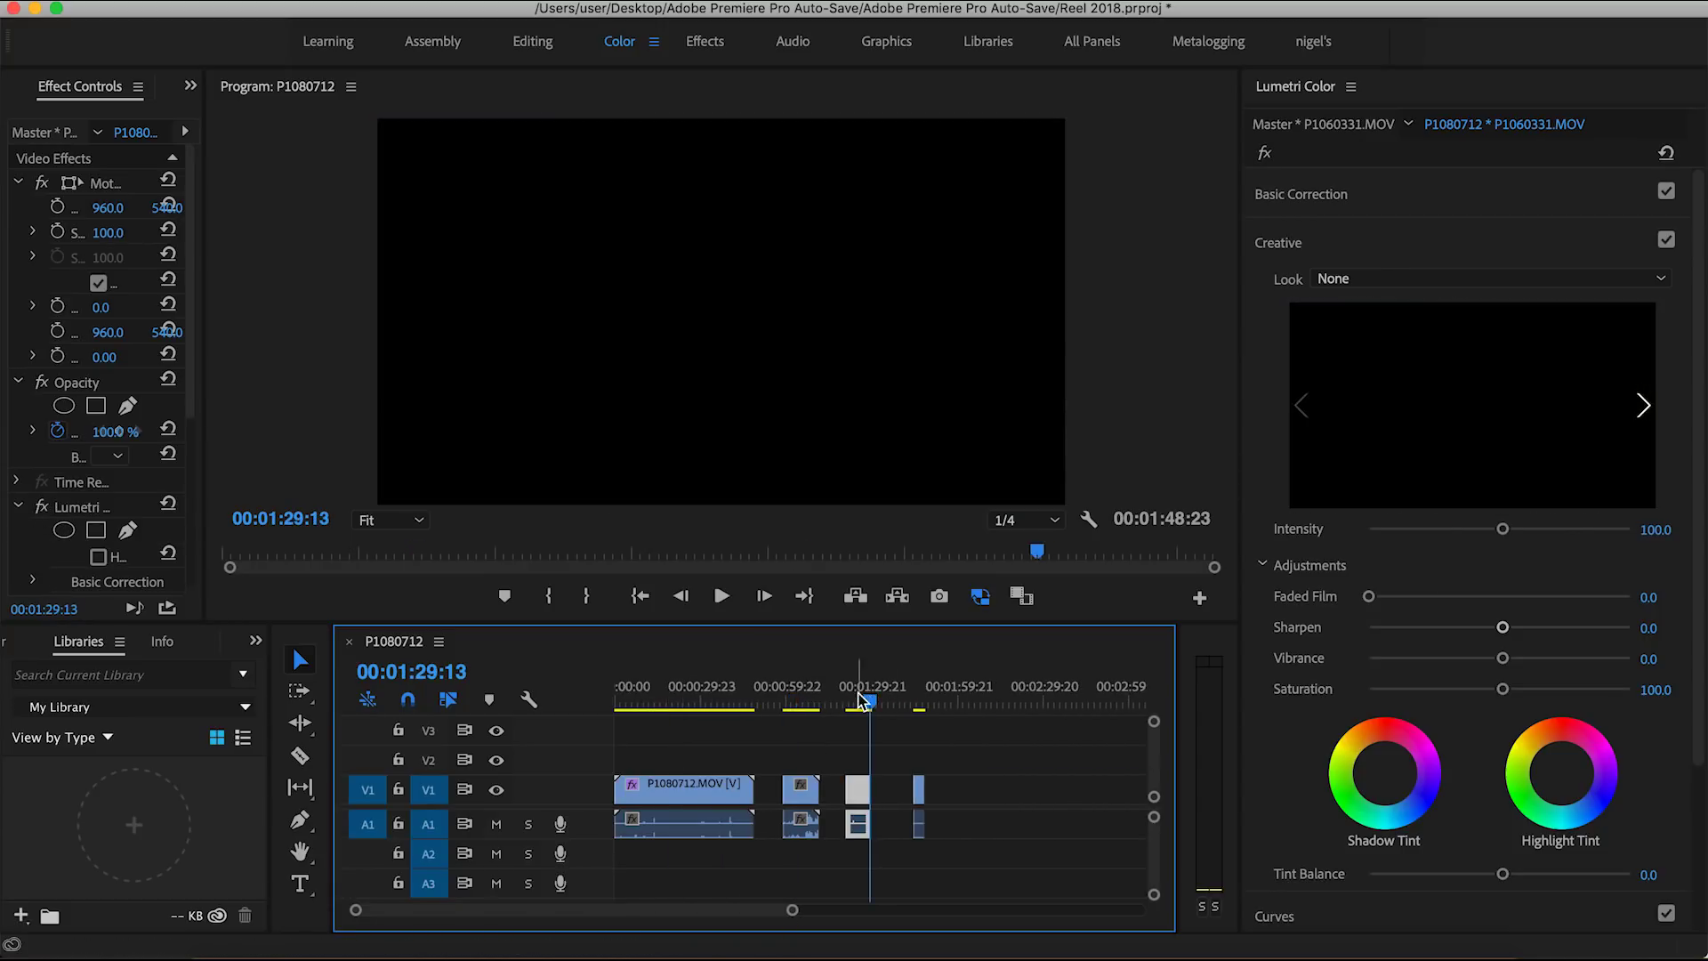
pyautogui.click(919, 701)
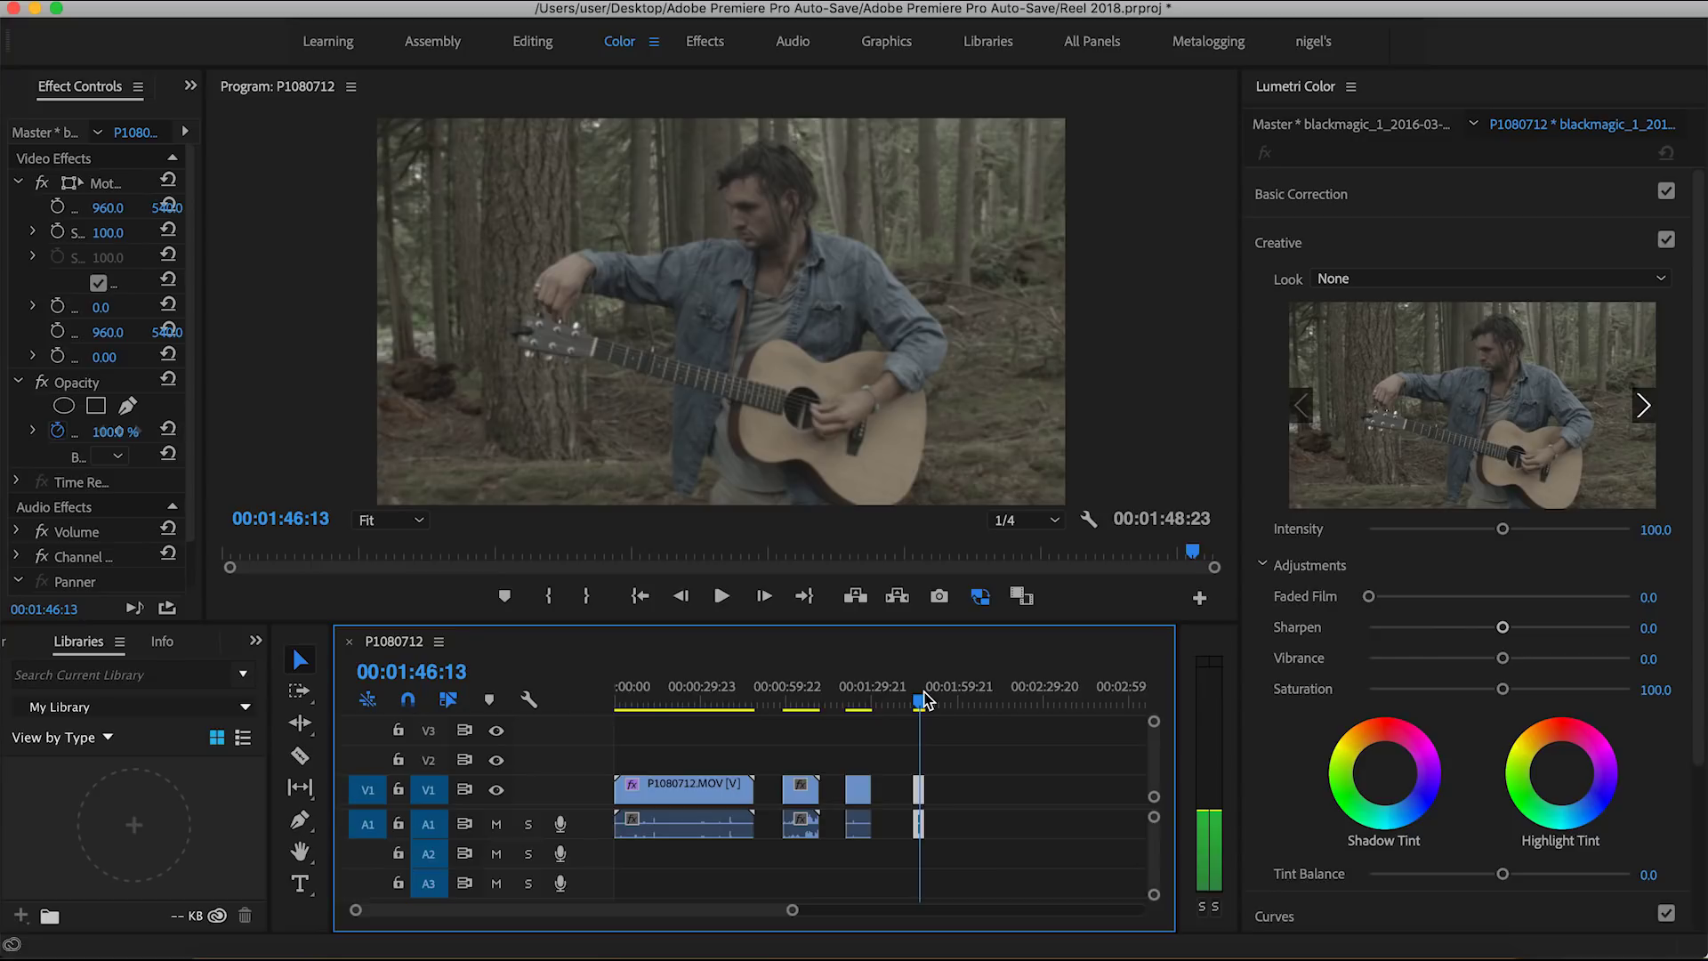
pyautogui.click(922, 699)
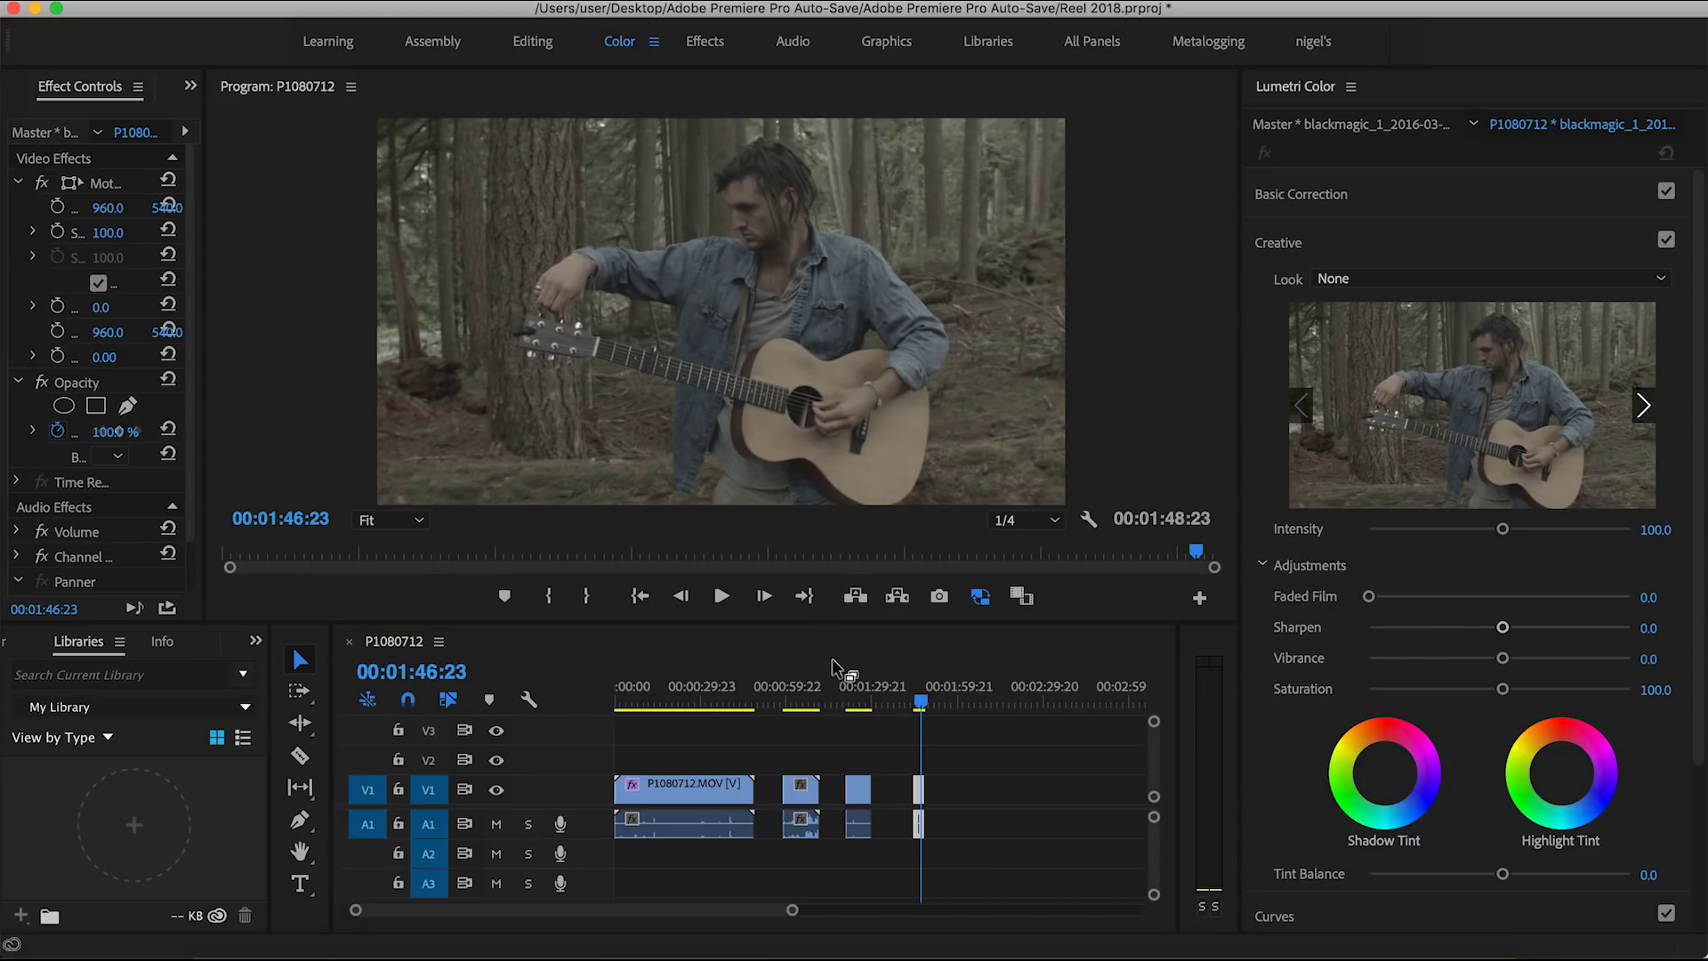
pyautogui.moveTo(825, 627); pyautogui.dragTo(853, 748)
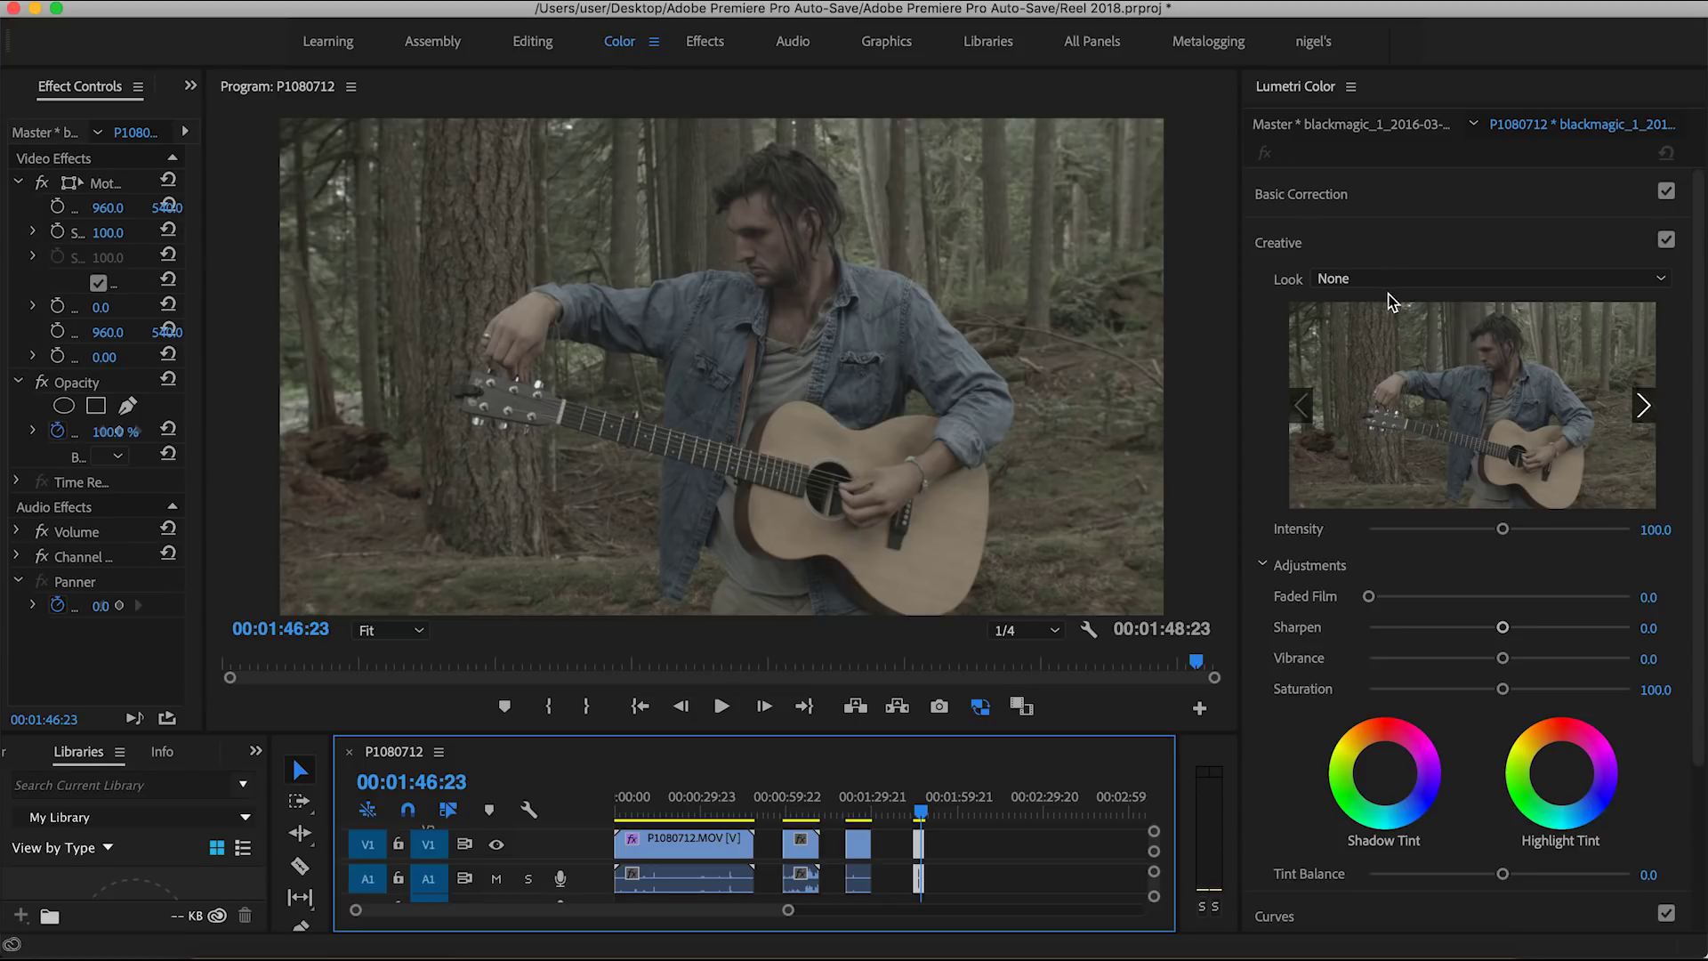
# Set the Lumetri Creative Look to the Forest Bmpcc warm.cube LUT browsed from disk.
pyautogui.click(1382, 289)
pyautogui.click(1373, 358)
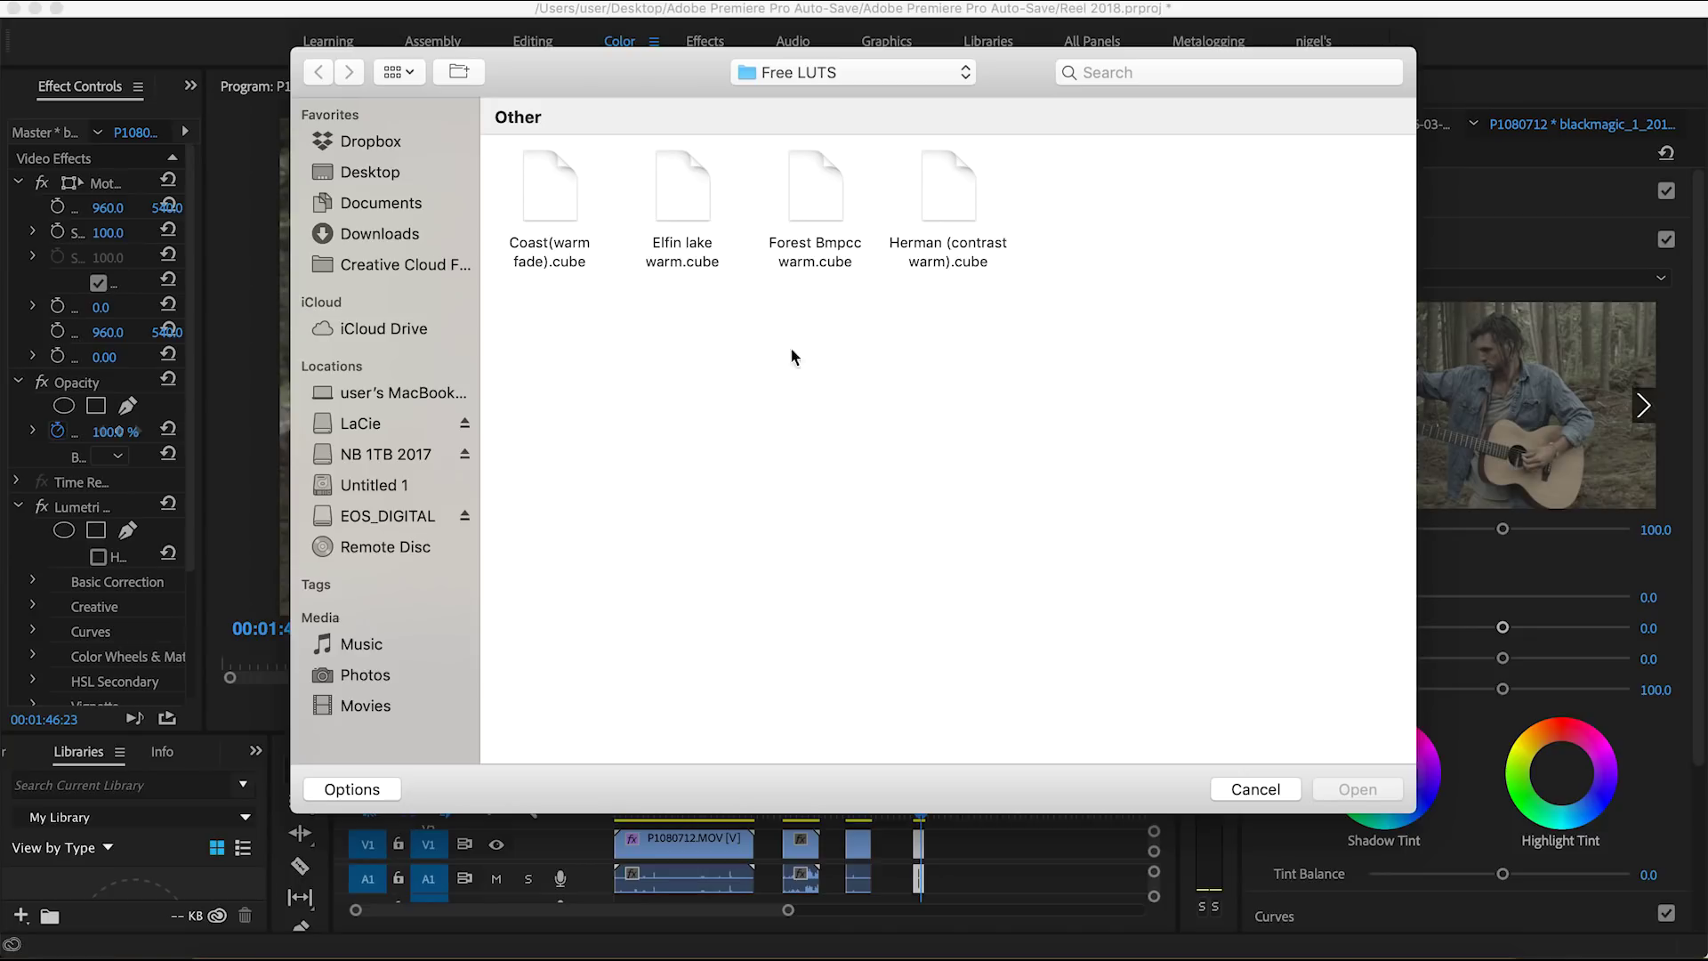
pyautogui.click(820, 201)
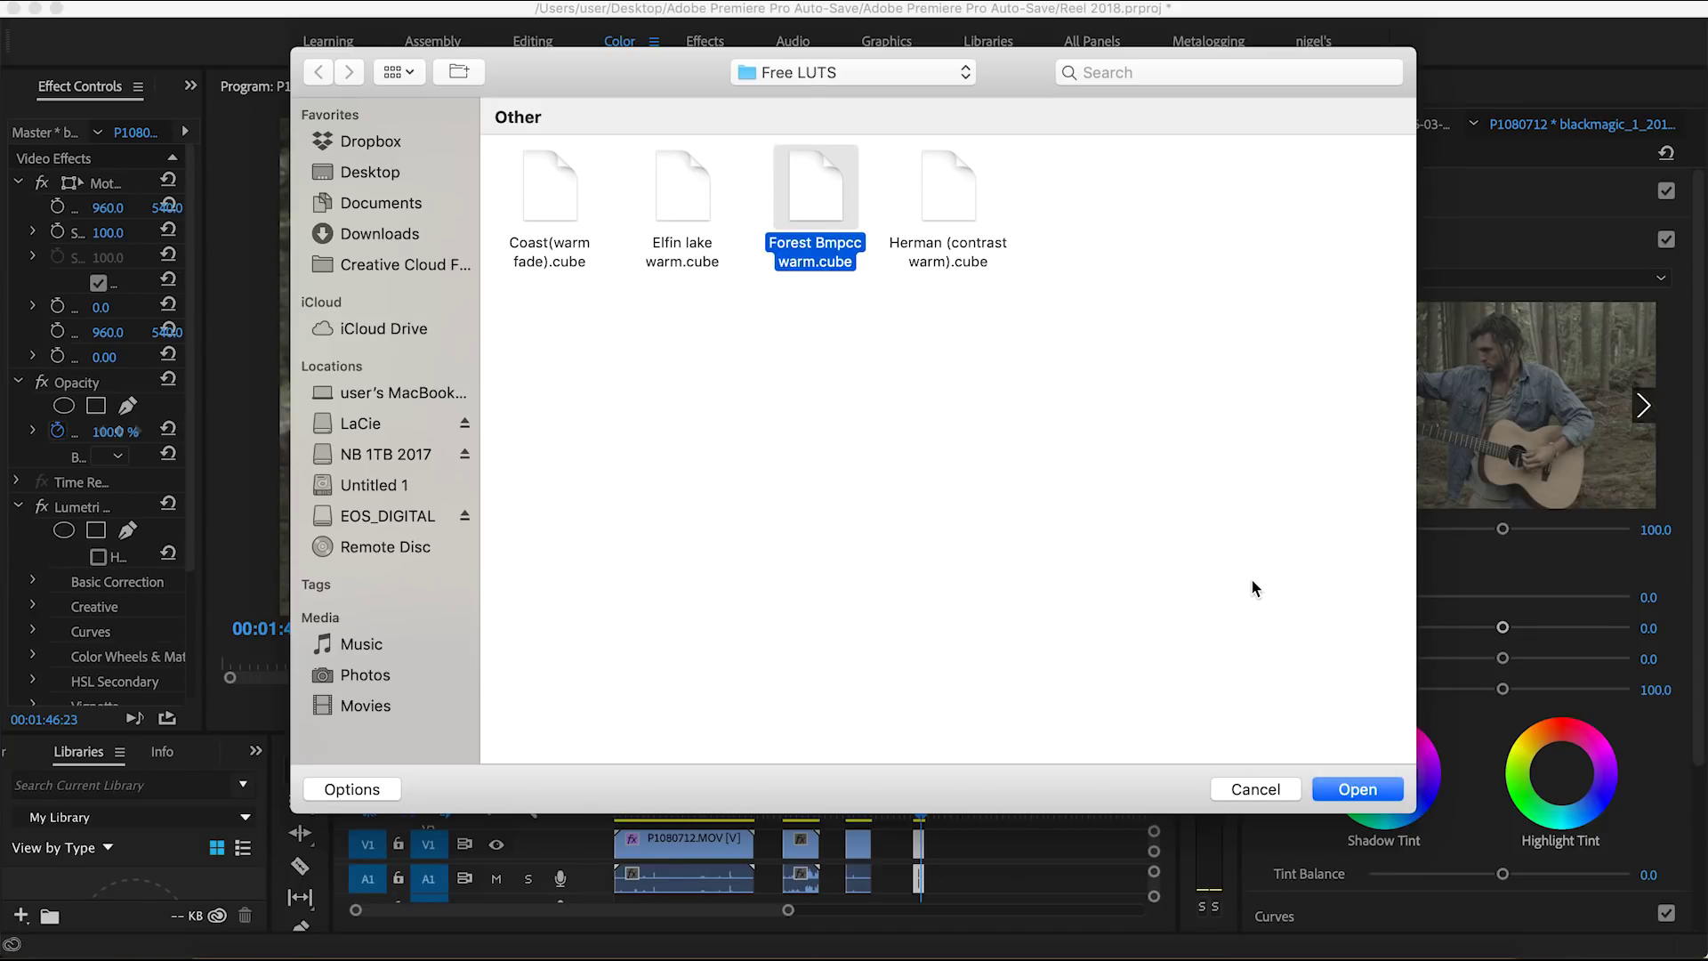
pyautogui.click(1359, 790)
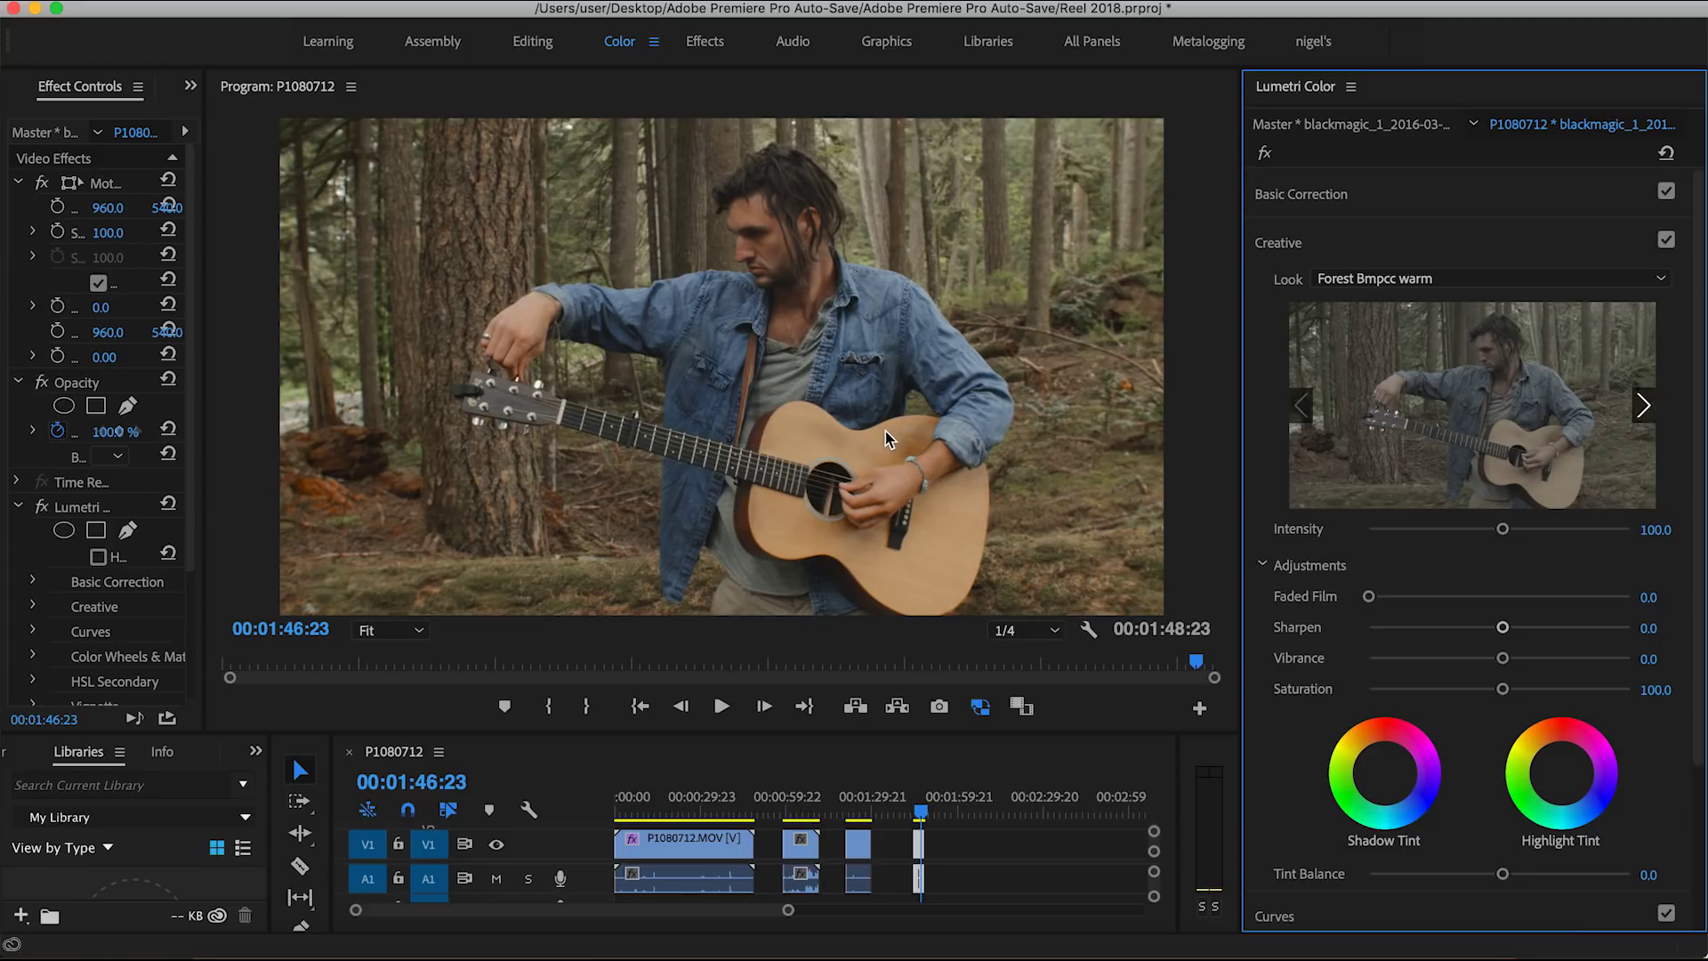
# Compare the forest clip against the original grade in 3D LUT Creator, then return to Premiere Pro.
pyautogui.click(1251, 945)
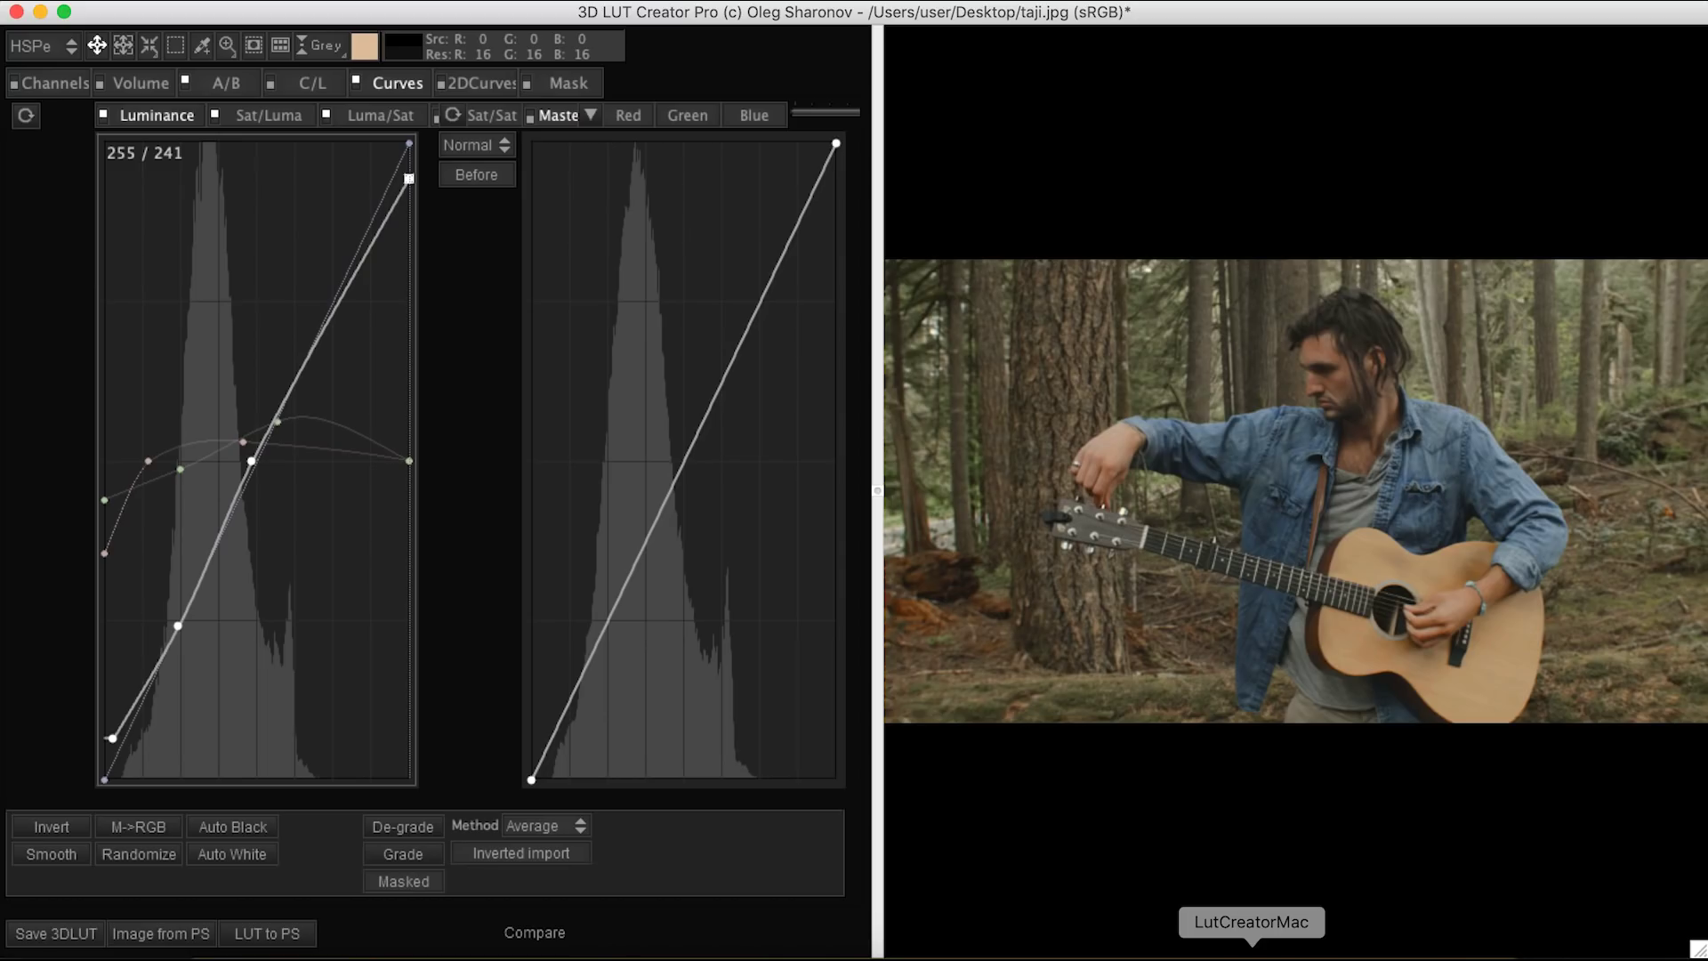
pyautogui.click(457, 945)
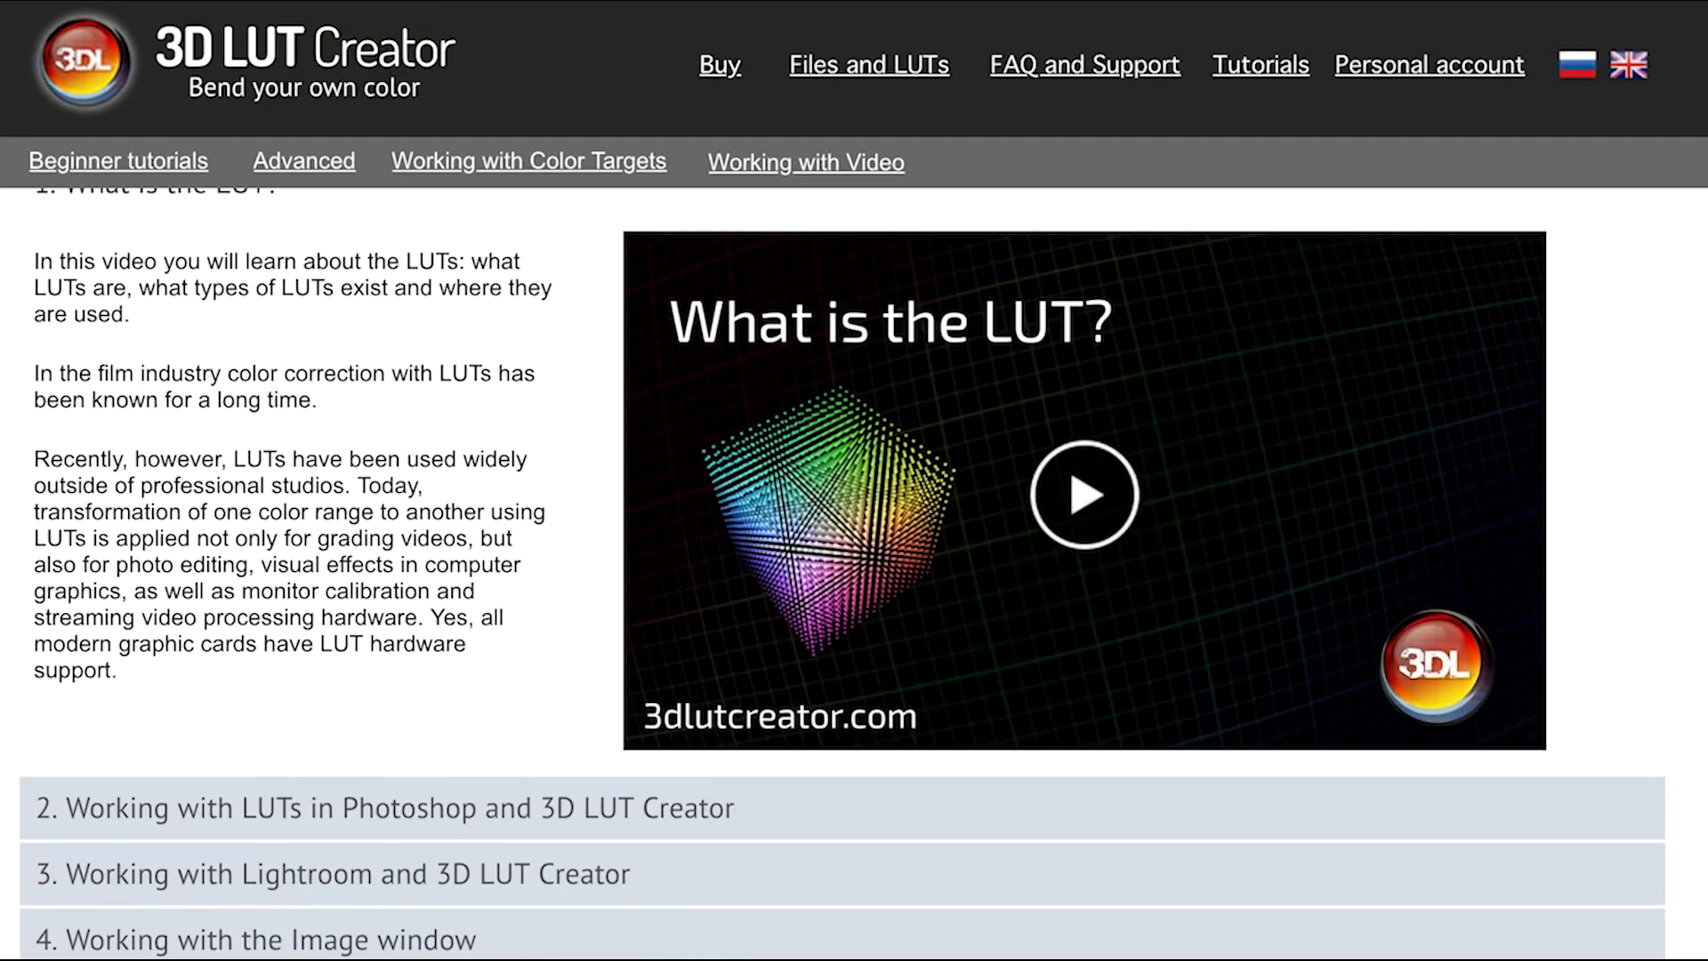
# Scroll through the Beginner tutorials lessons and back up to 'What is the LUT?'.
pyautogui.scroll(-1, 841, 569)
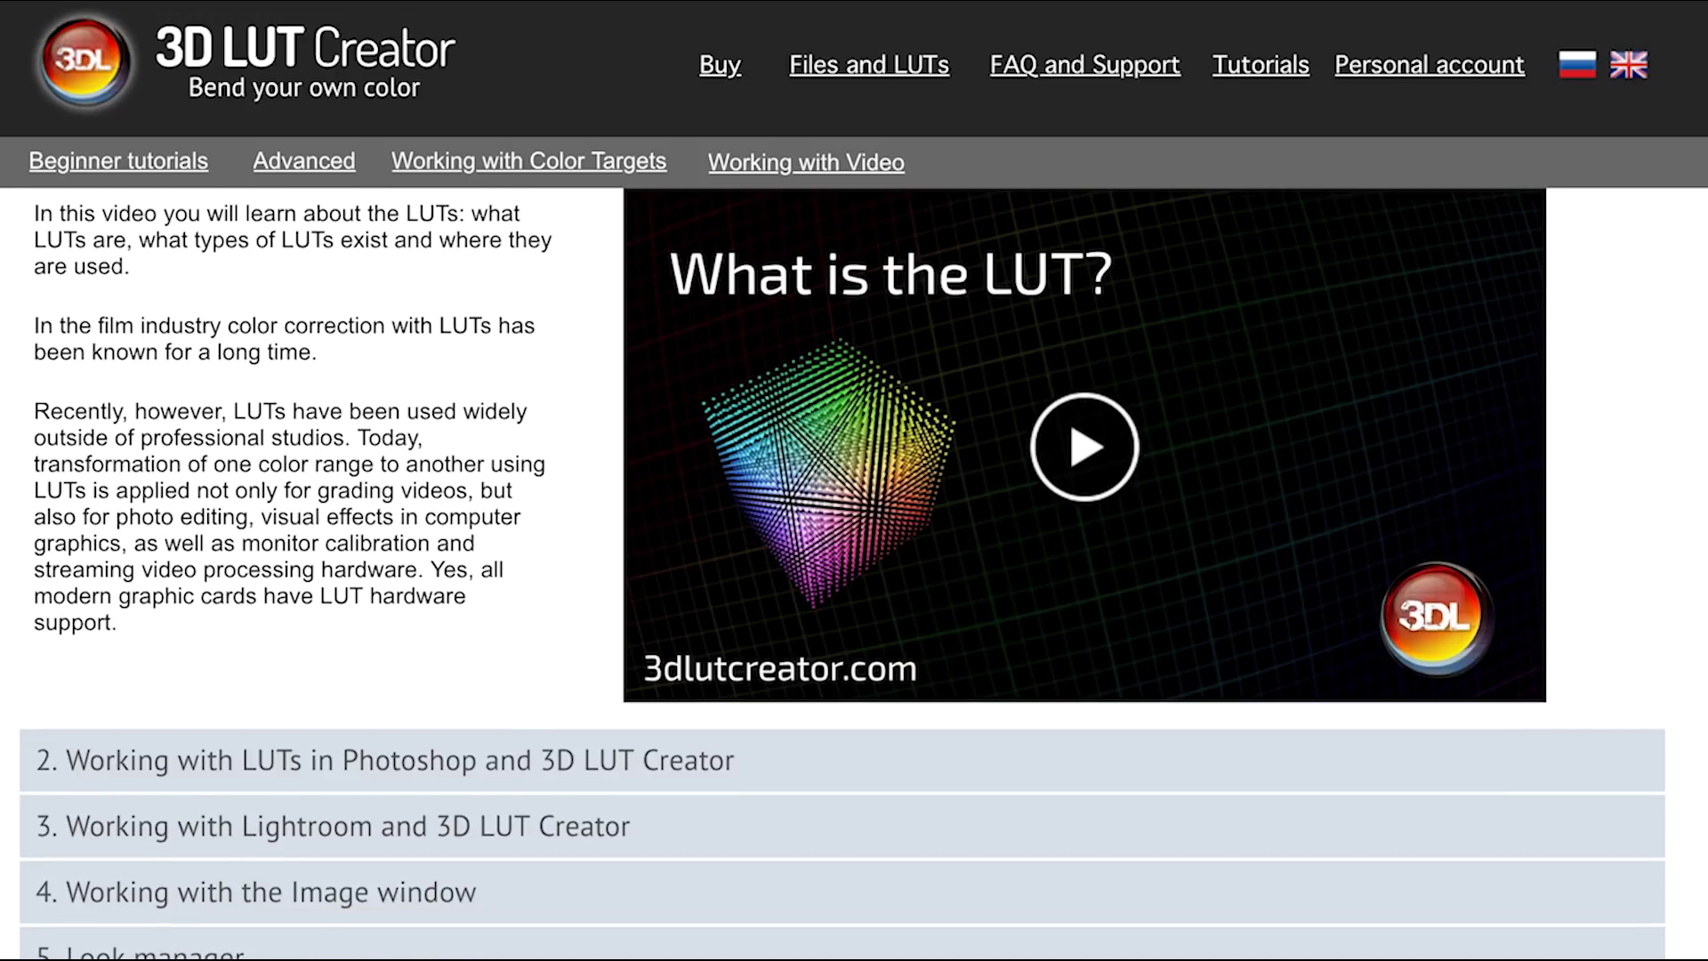
pyautogui.scroll(2, 841, 569)
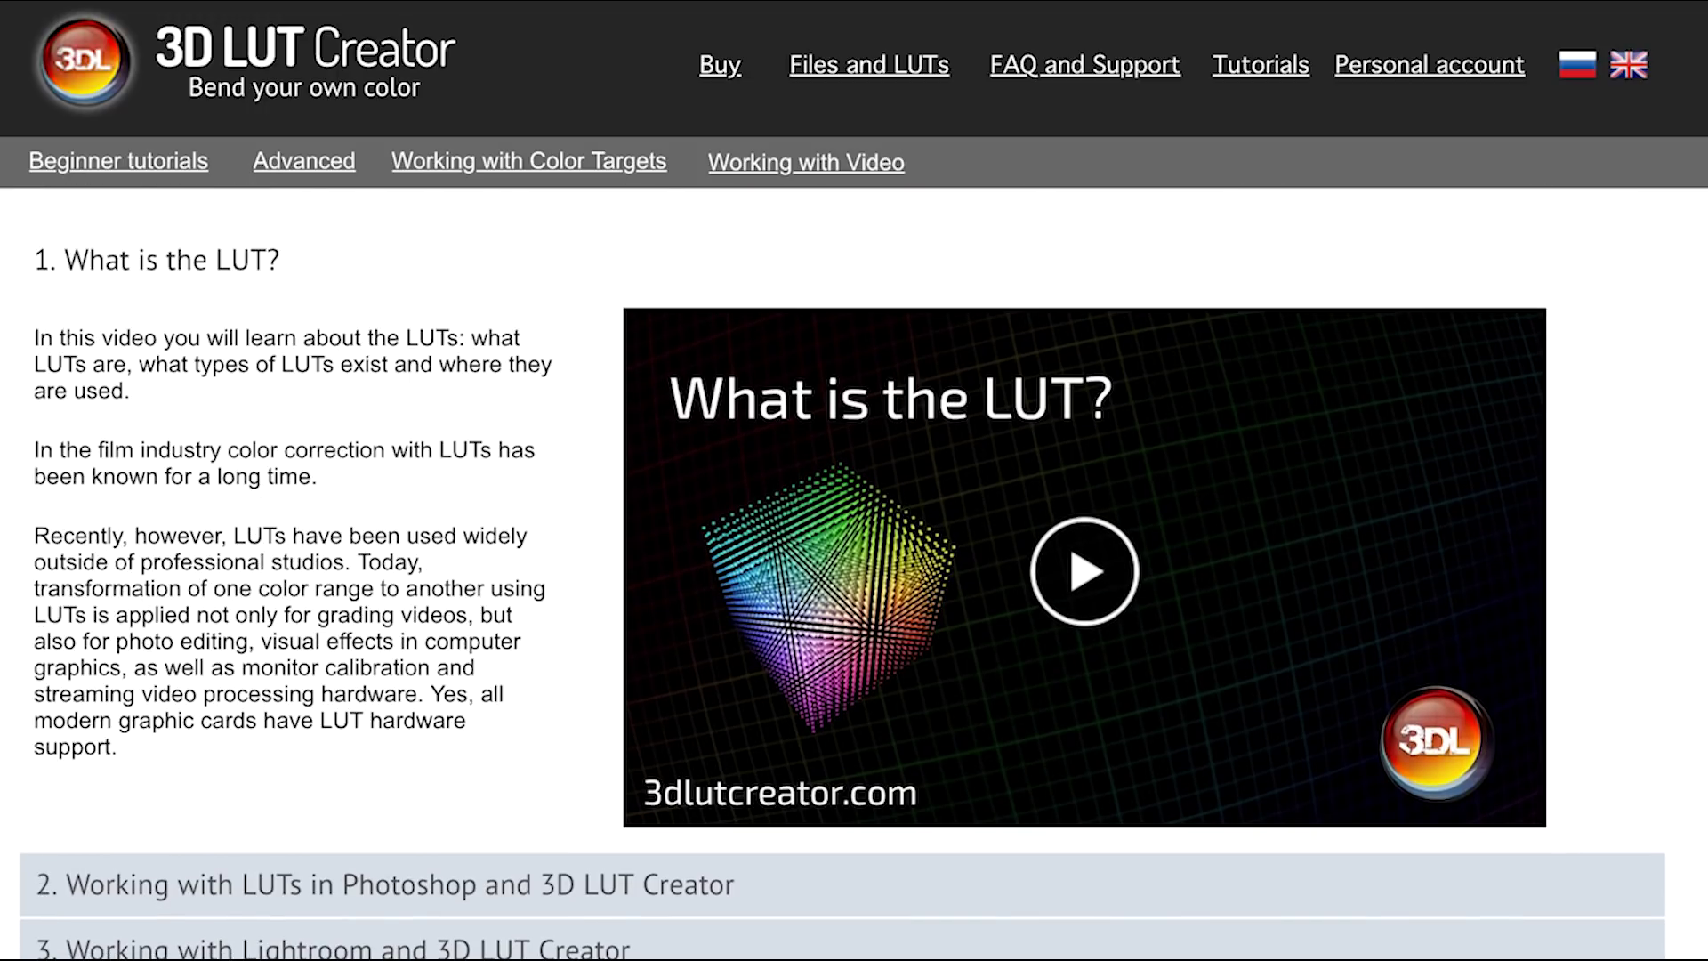
pyautogui.scroll(-7, 842, 569)
pyautogui.scroll(9, 842, 569)
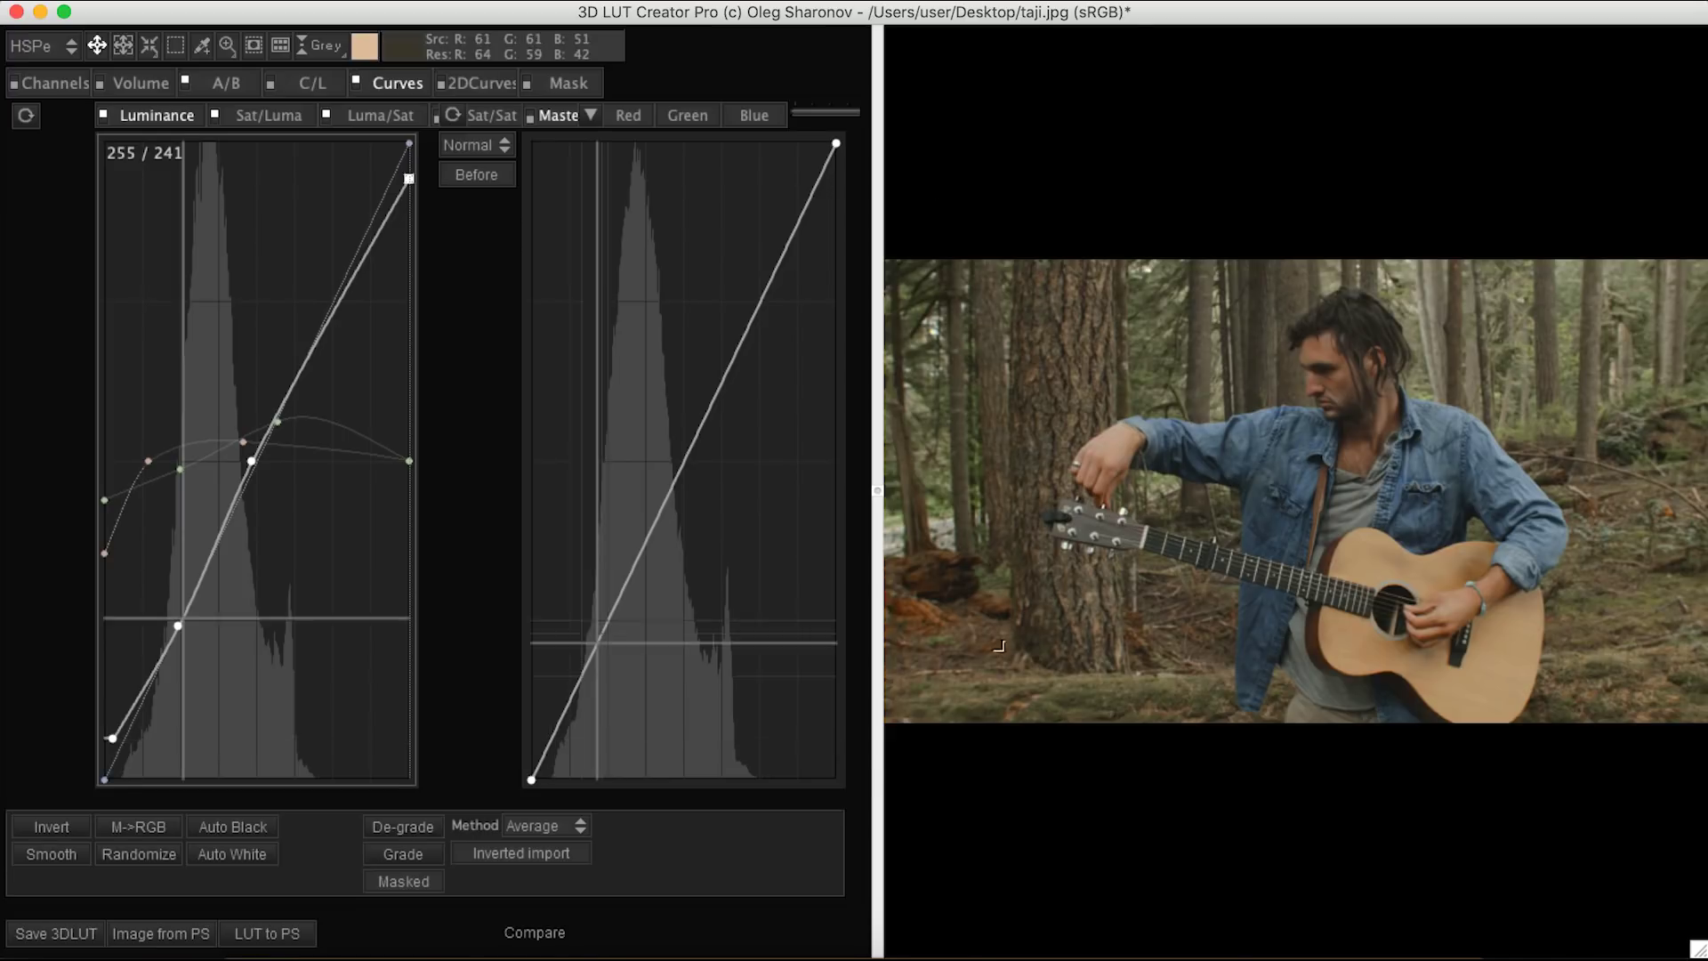
# Show the A/B colour grid, re-enable the Lumetri Color effect in Premiere, and return to 3D LUT Creator.
pyautogui.click(226, 82)
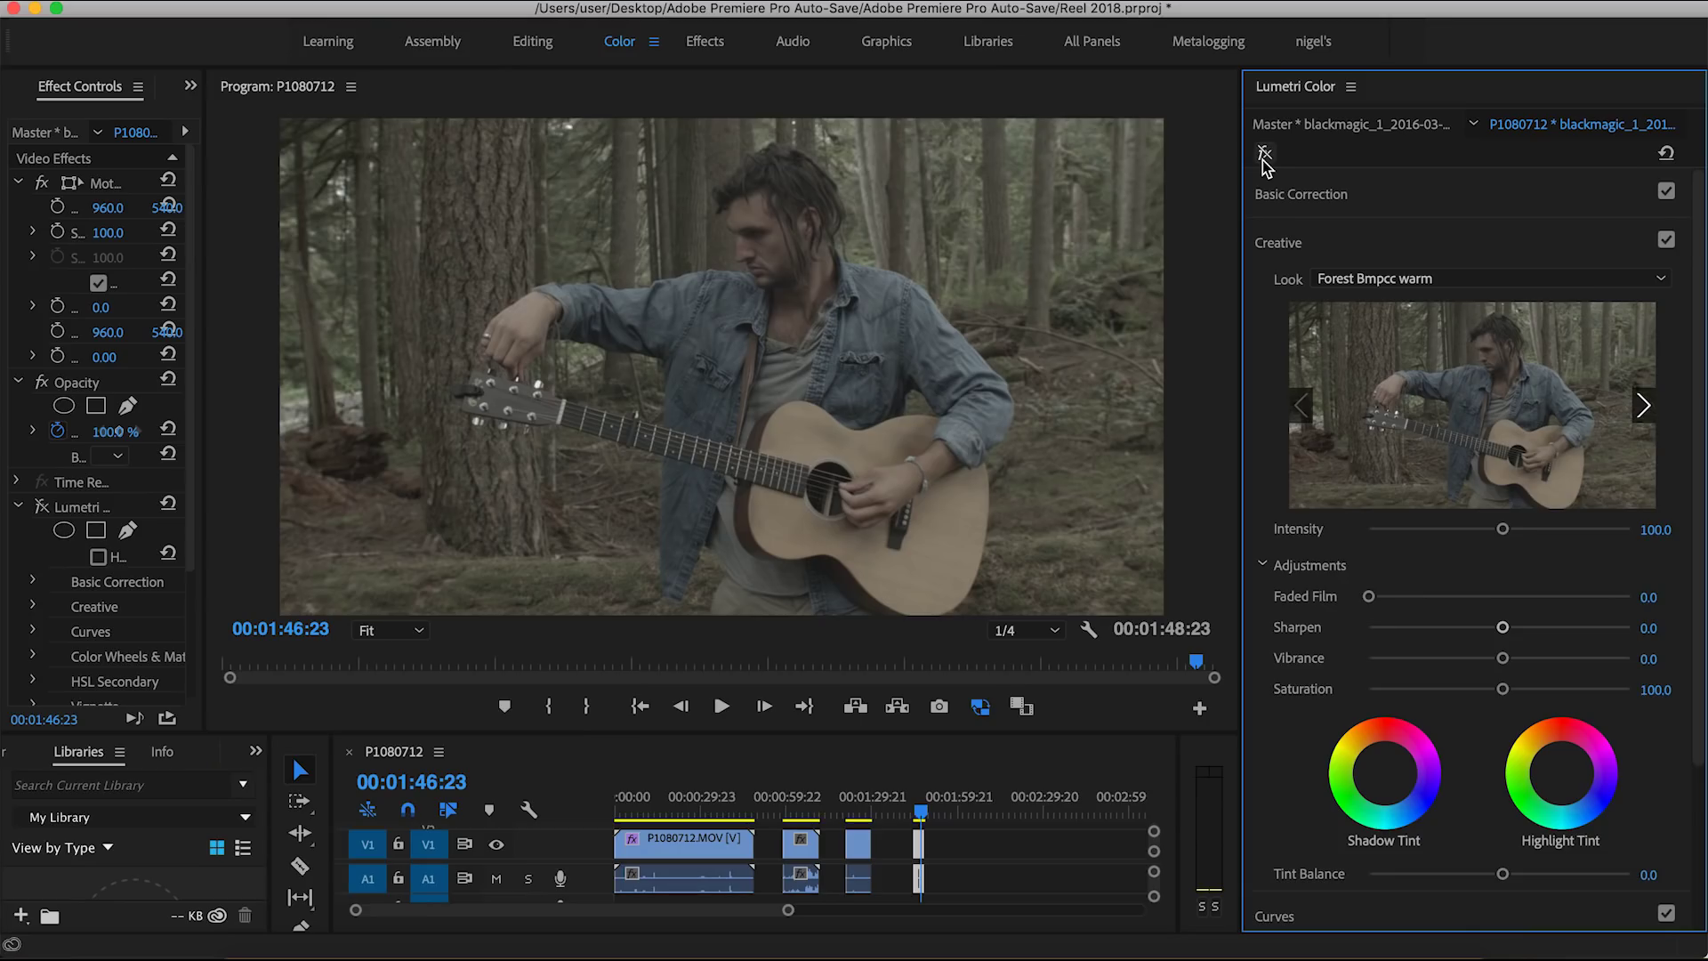
pyautogui.click(1264, 160)
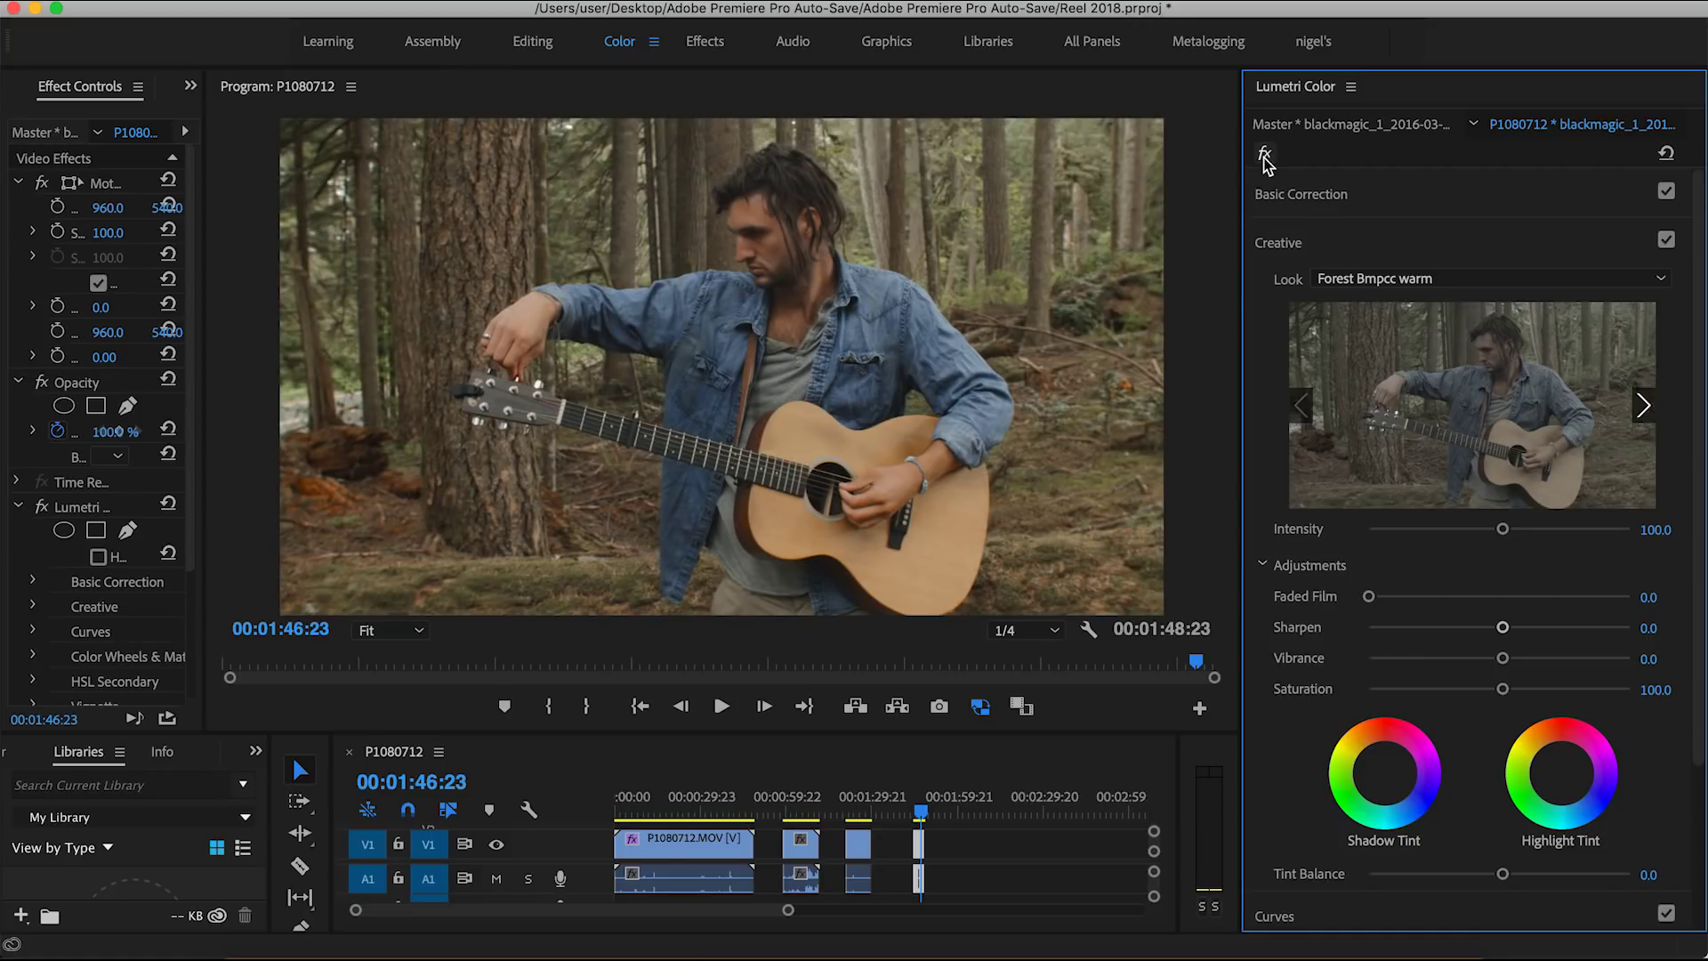
pyautogui.click(1284, 950)
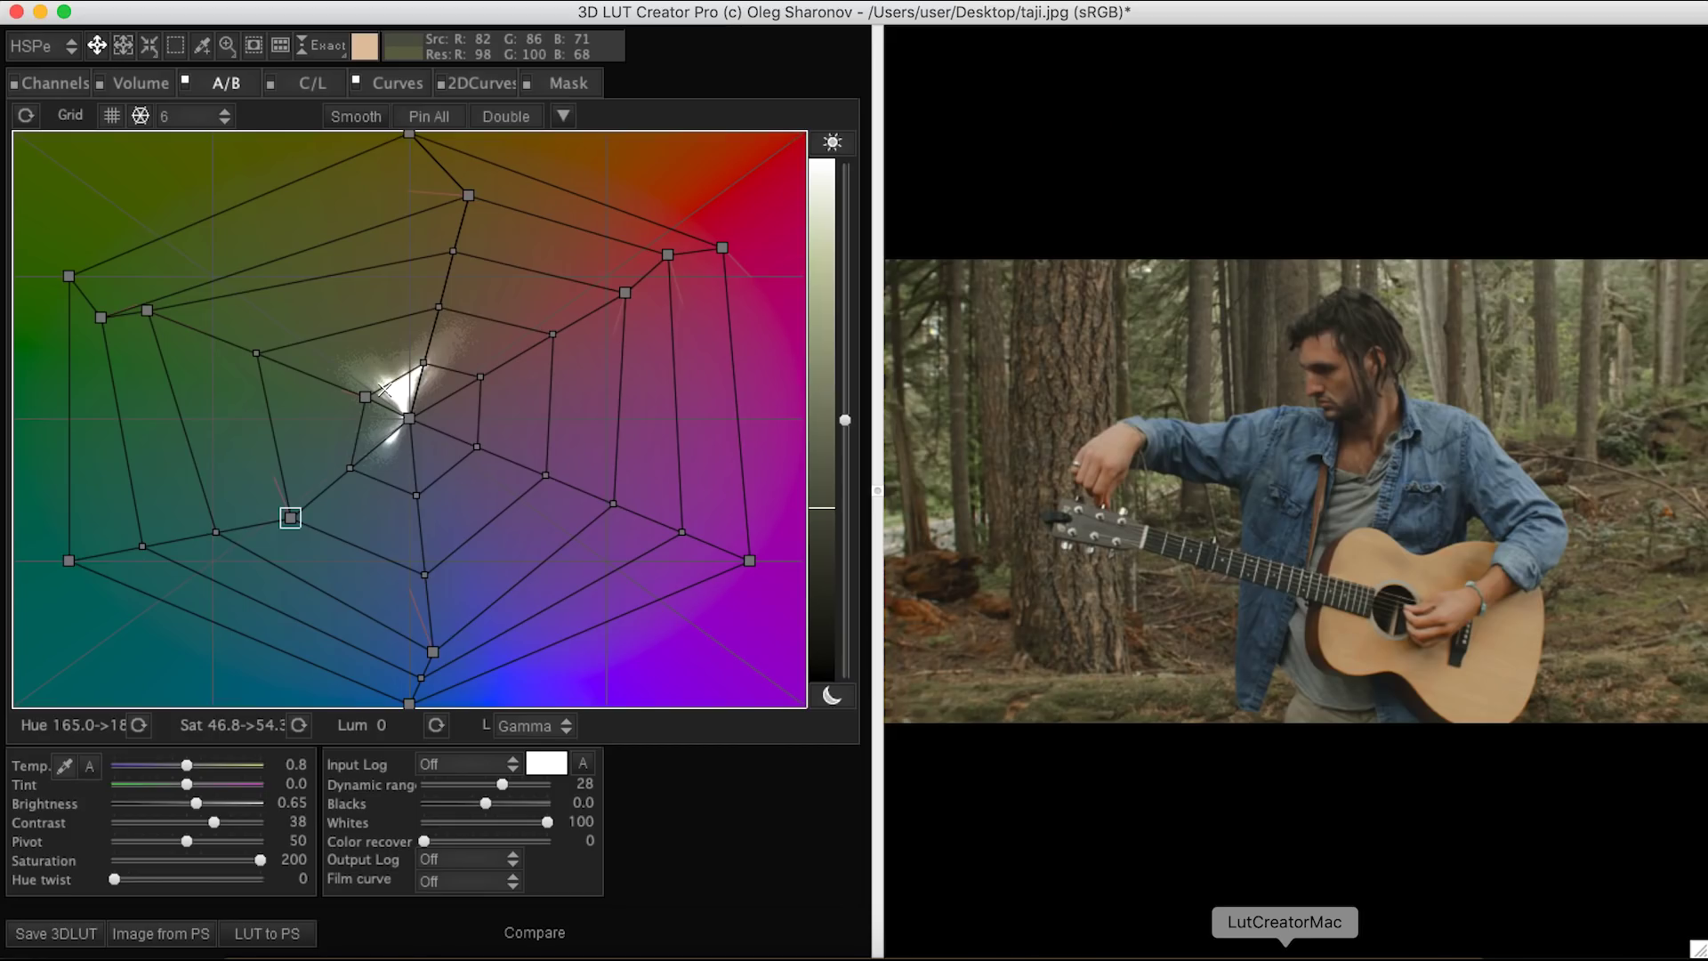